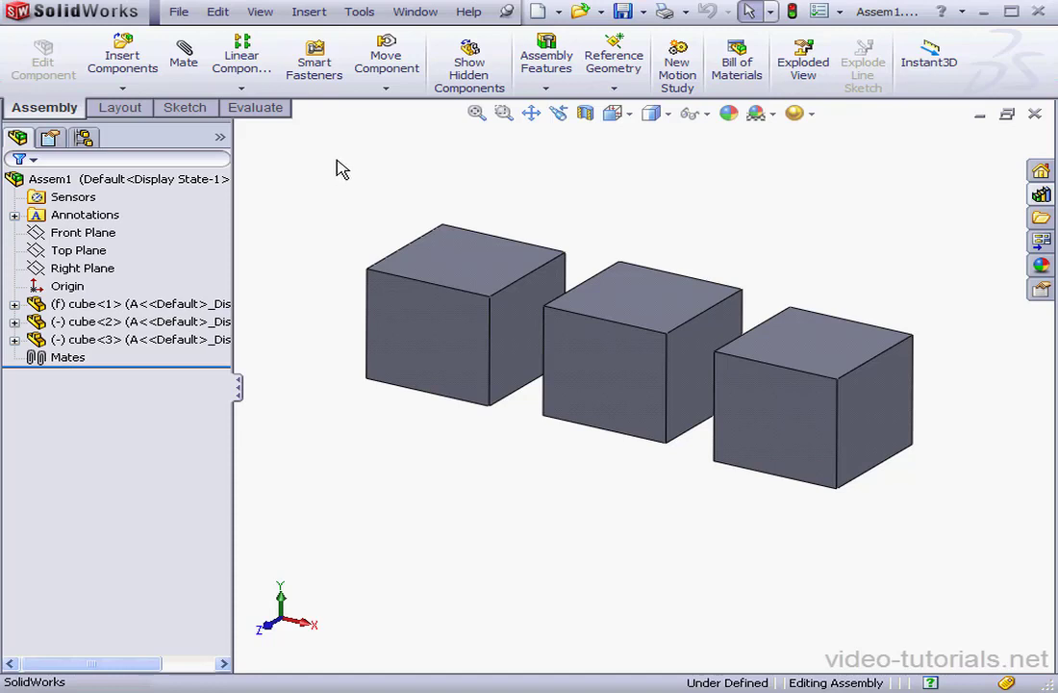
Step: Open the cube part, cycle through configurations B and C, then return it to A and close it
right_click(113, 305)
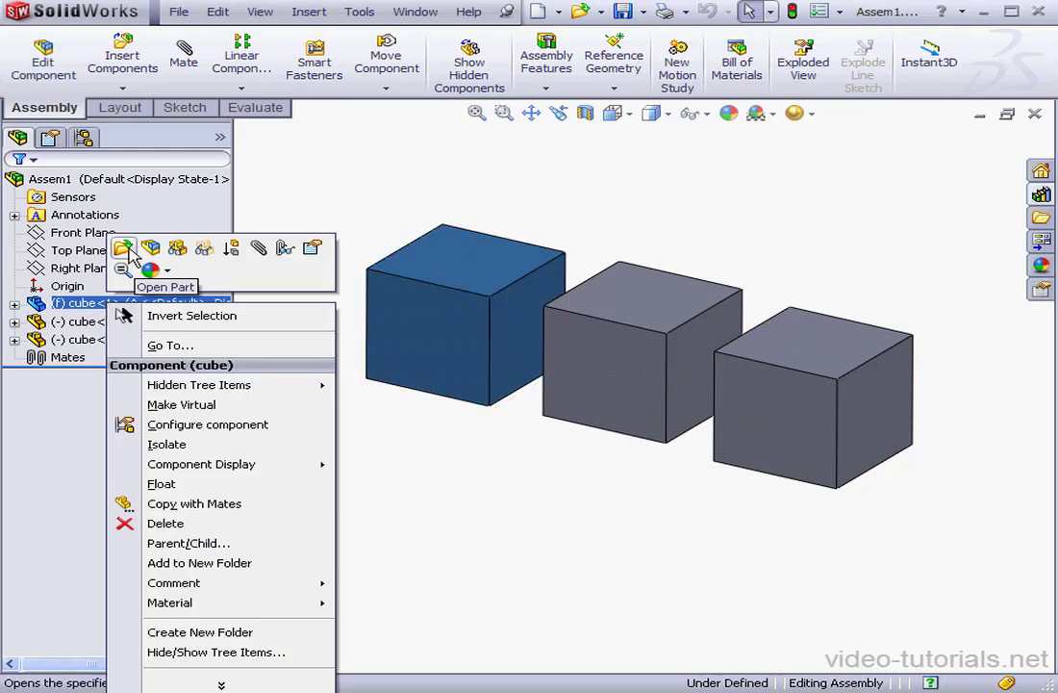
click(125, 248)
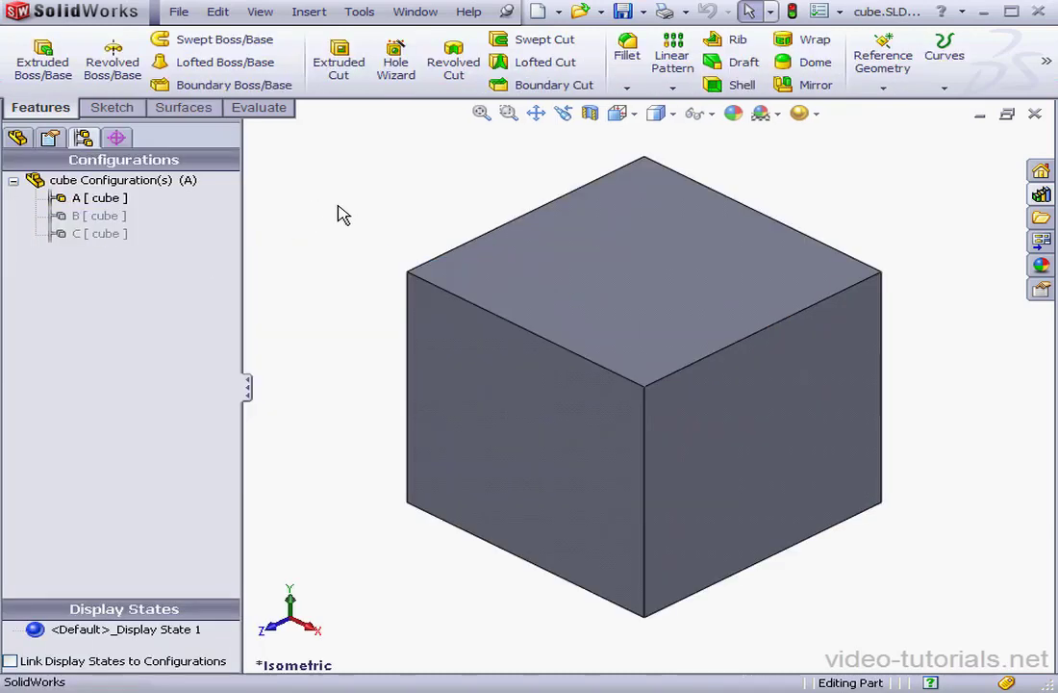
double_click(97, 217)
double_click(96, 232)
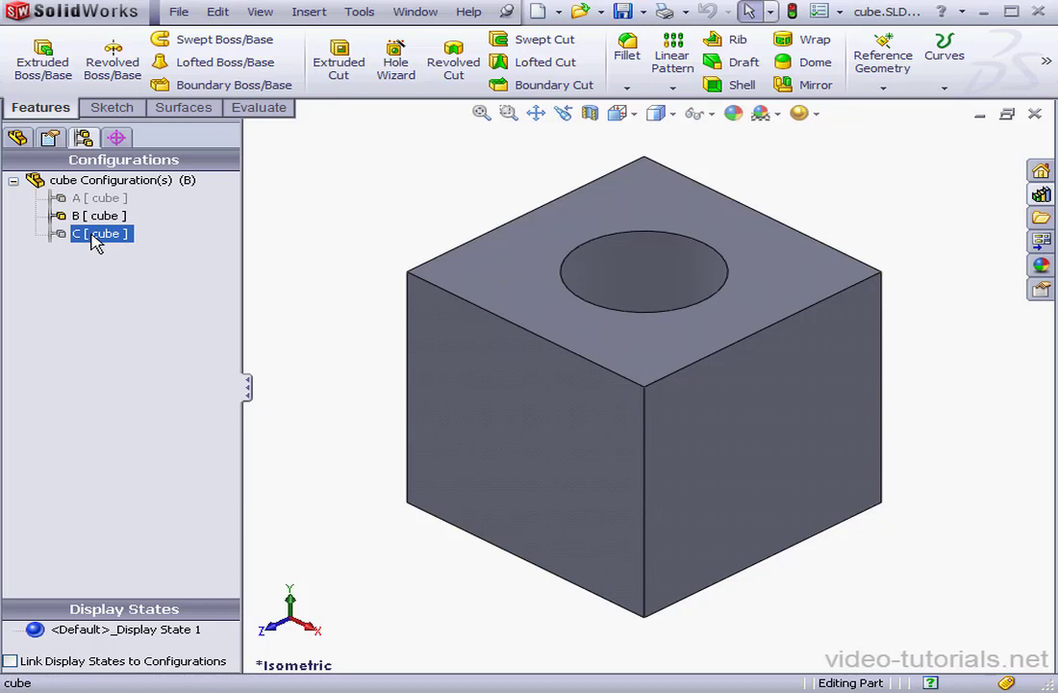
click(96, 216)
click(106, 199)
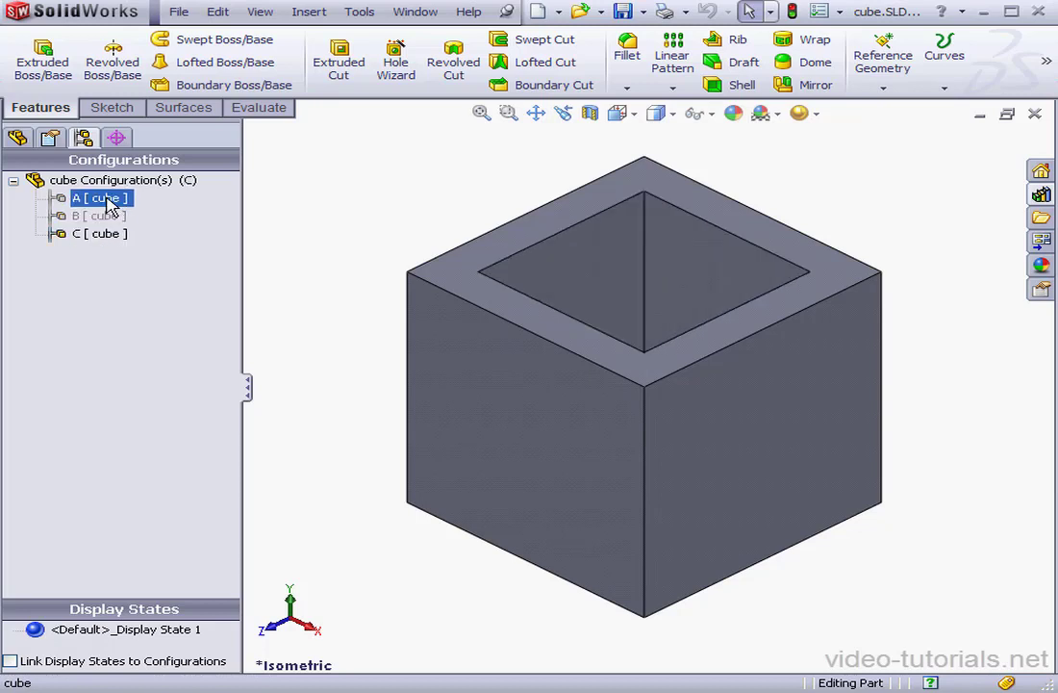
double_click(105, 199)
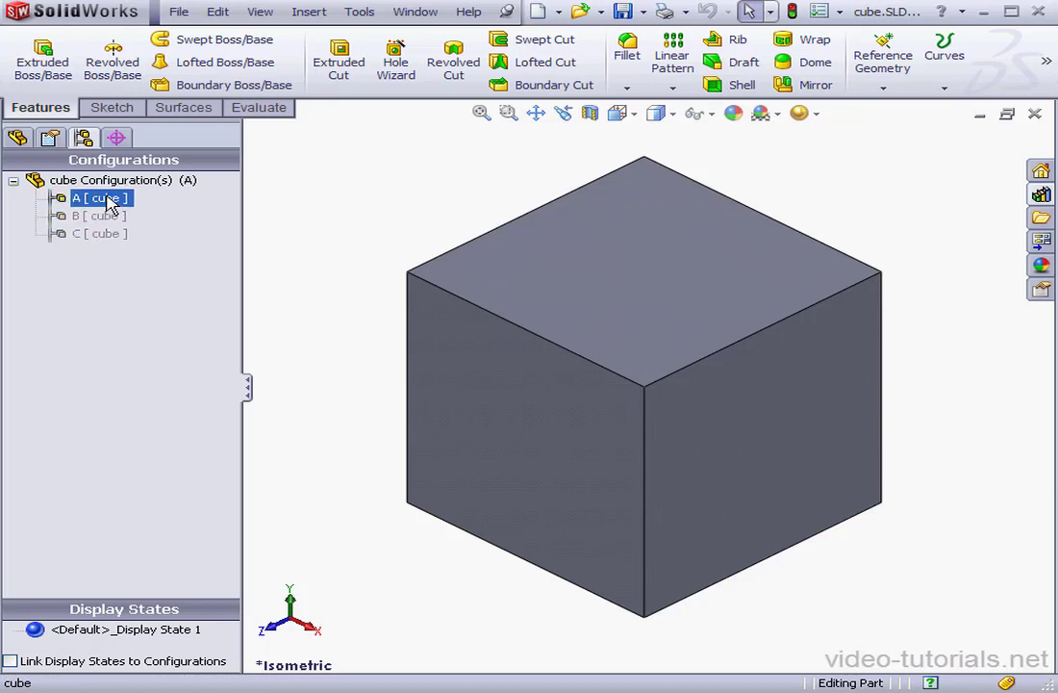
click(1035, 115)
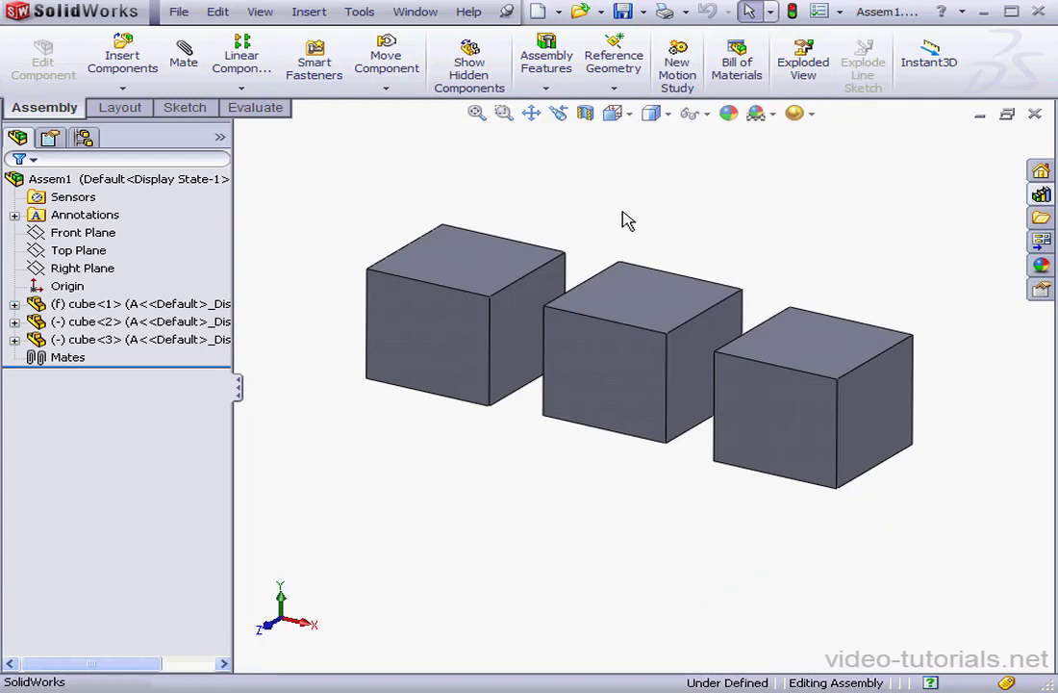
Step: Add a 10 mm distance mate between the facing faces of cube 1 and cube 2
click(183, 65)
click(519, 300)
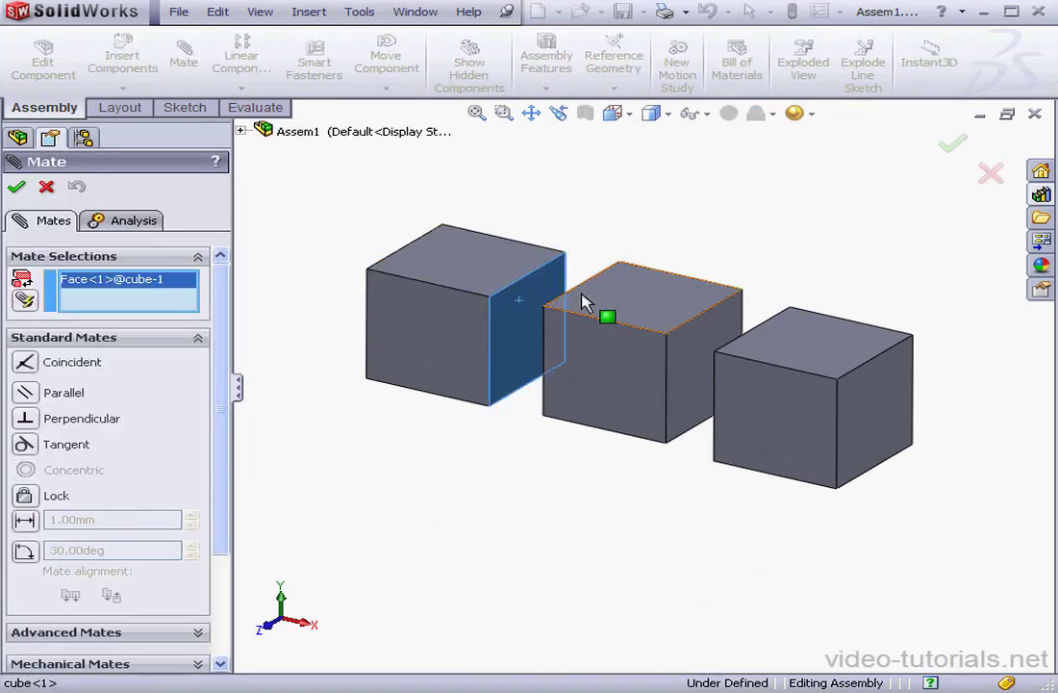
right_click(589, 294)
click(634, 304)
click(606, 303)
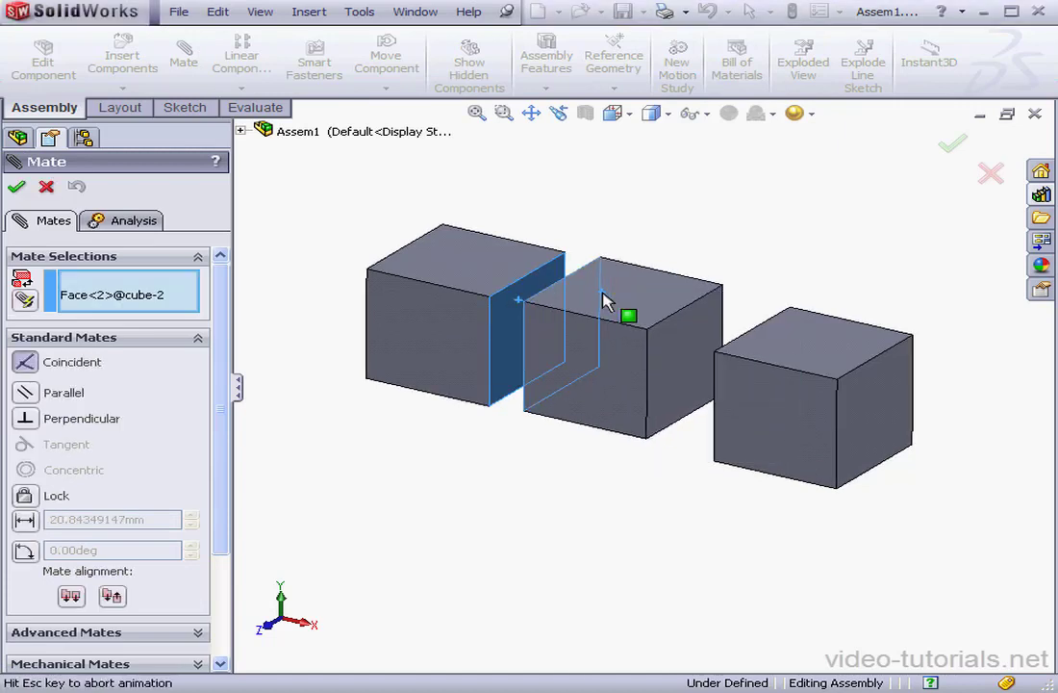
click(37, 516)
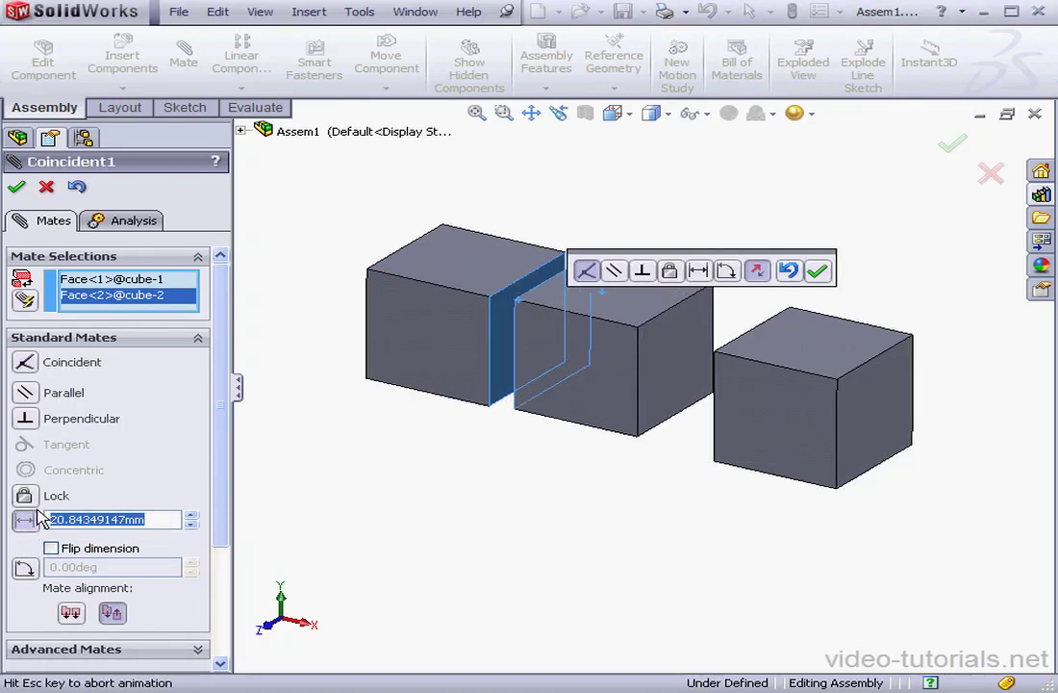
text(10)
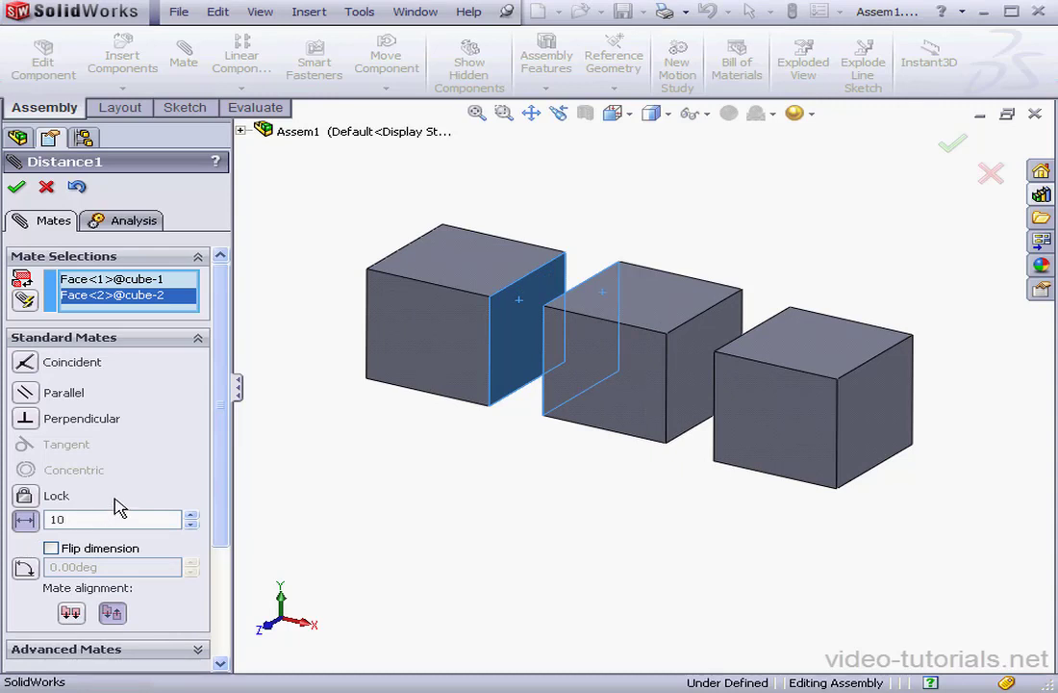
click(17, 188)
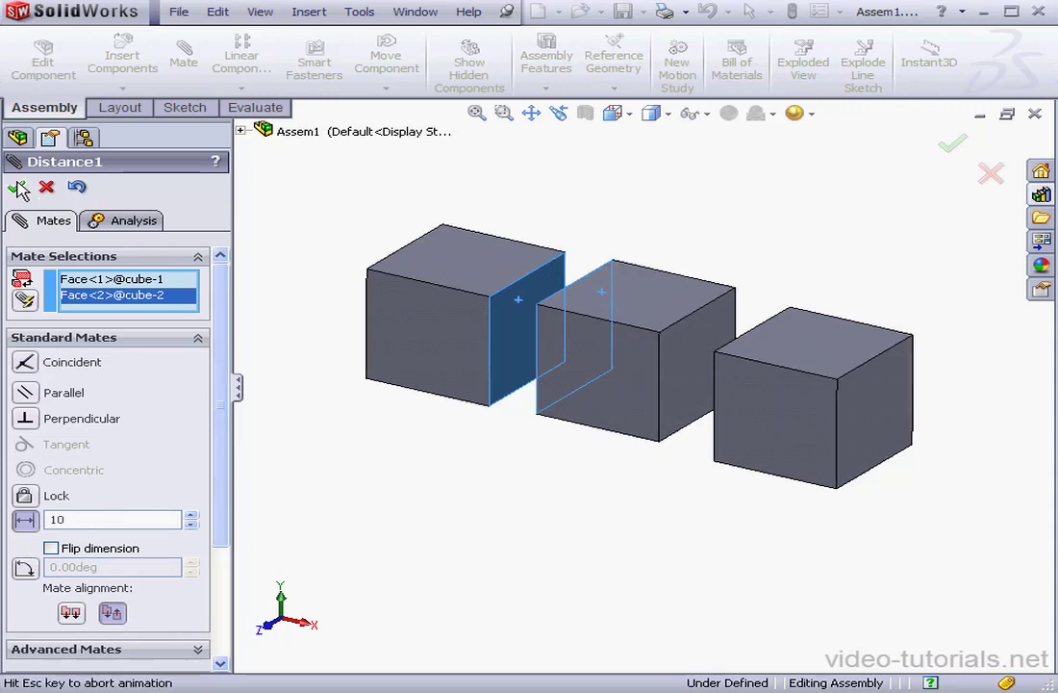
Step: Add a 10 mm distance mate between the facing faces of cube 2 and cube 3
click(672, 365)
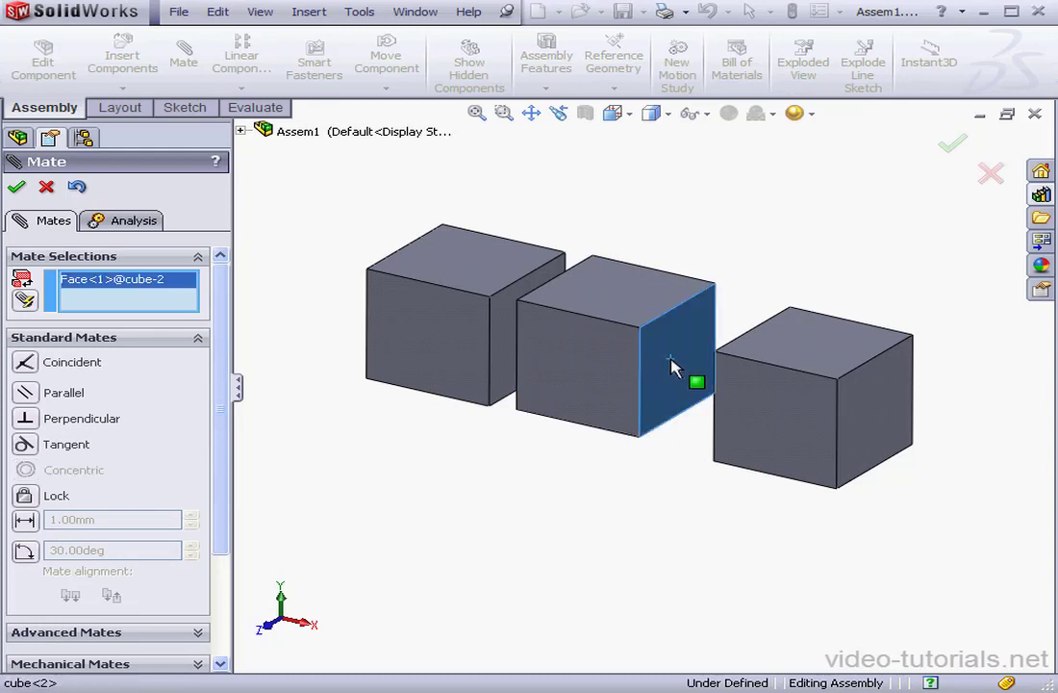
right_click(760, 340)
click(784, 347)
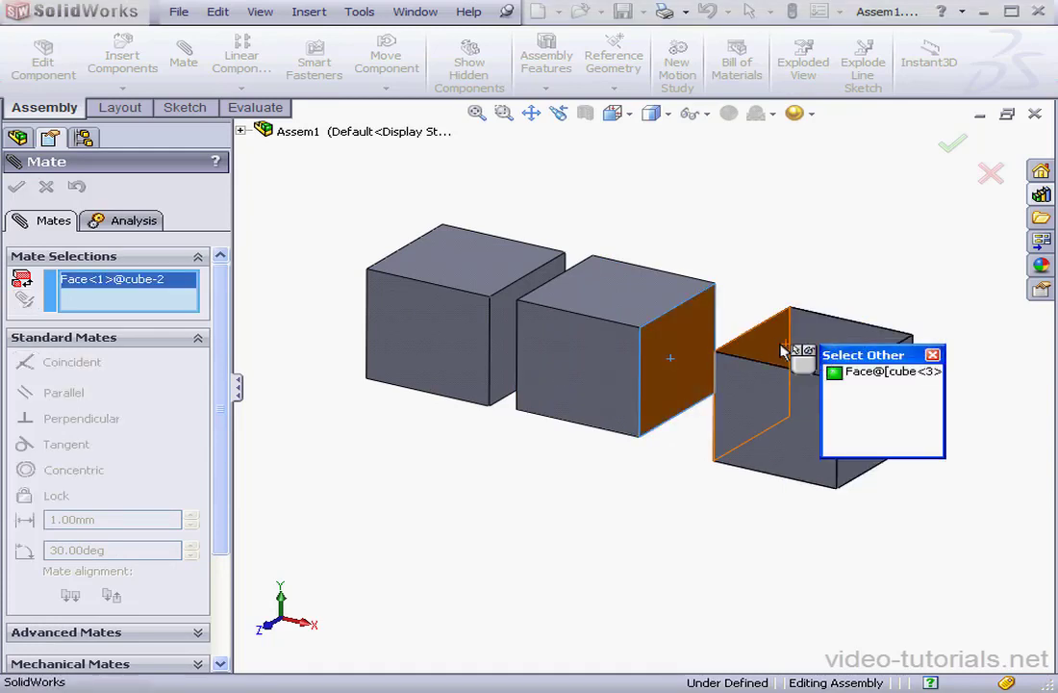
click(784, 351)
click(26, 521)
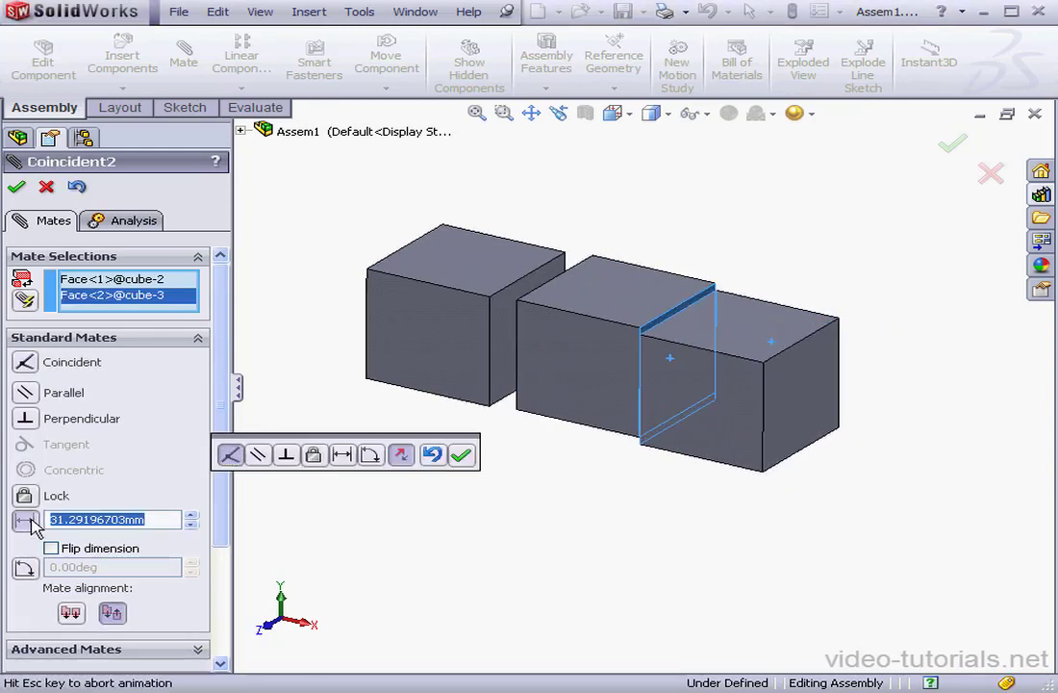
text(1)
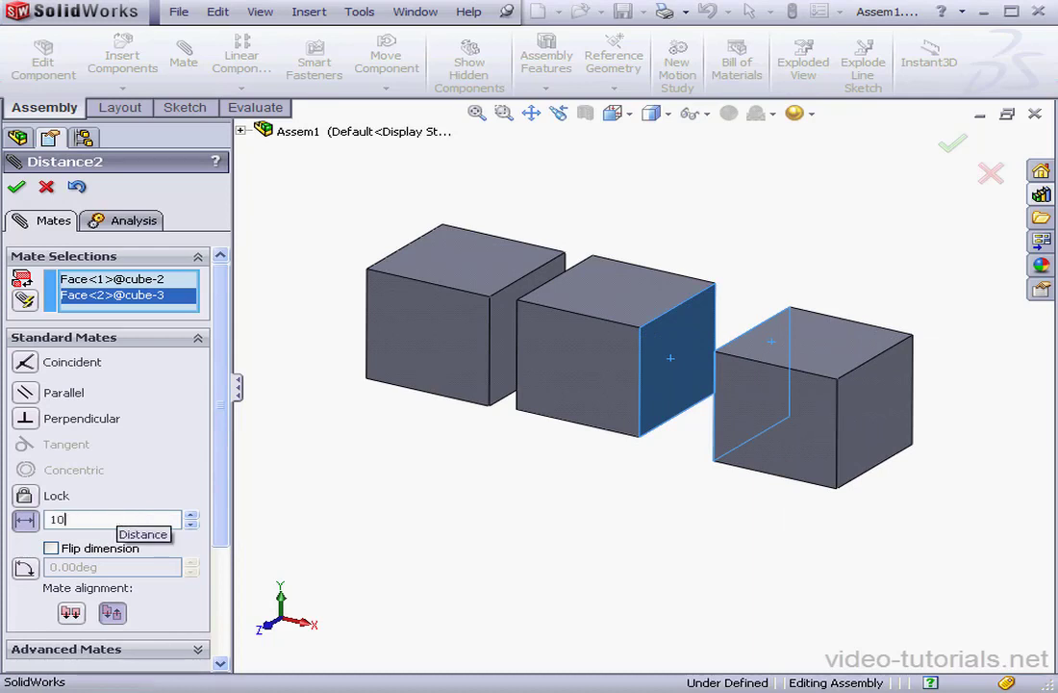
text(0)
key(Return)
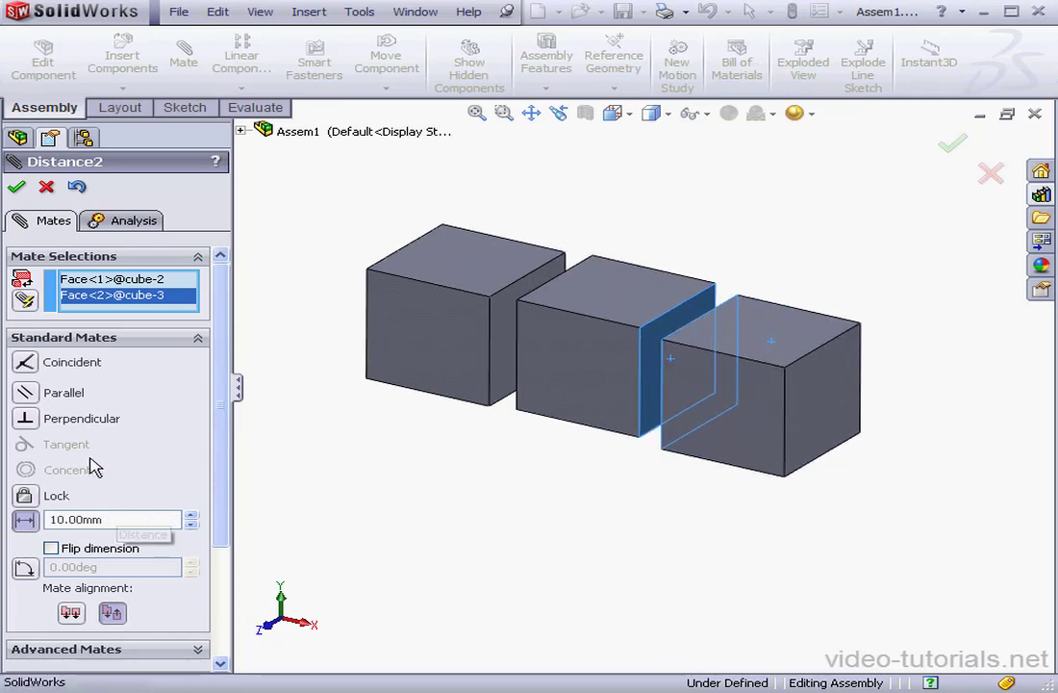
click(17, 189)
click(46, 186)
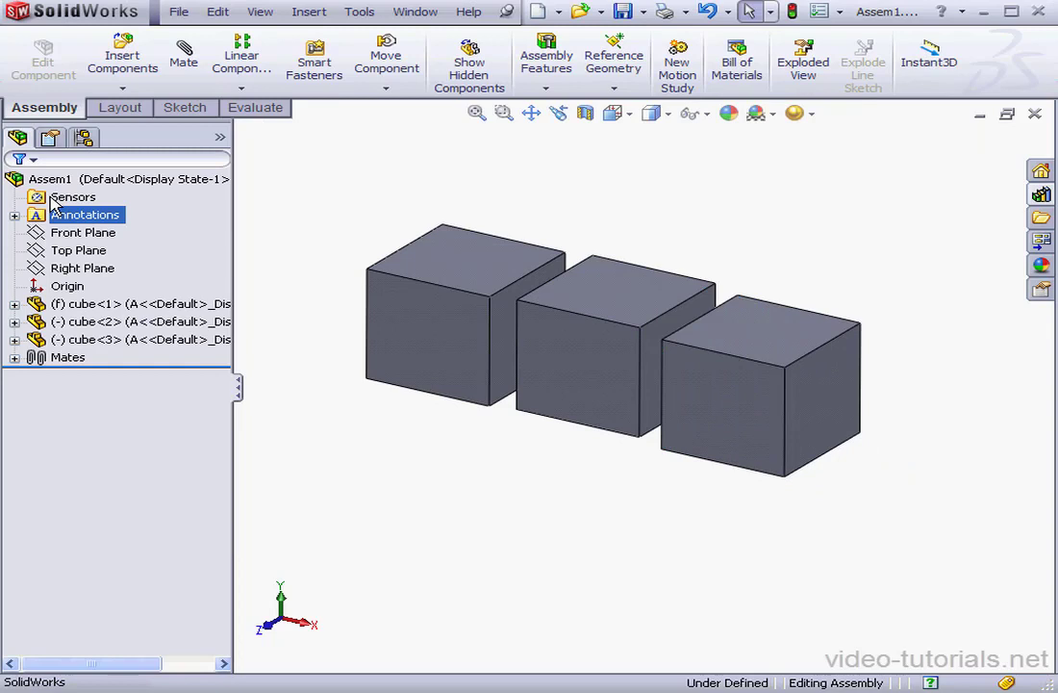
Step: Expand the Mates folder and rename Distance1 to Dist1
click(14, 358)
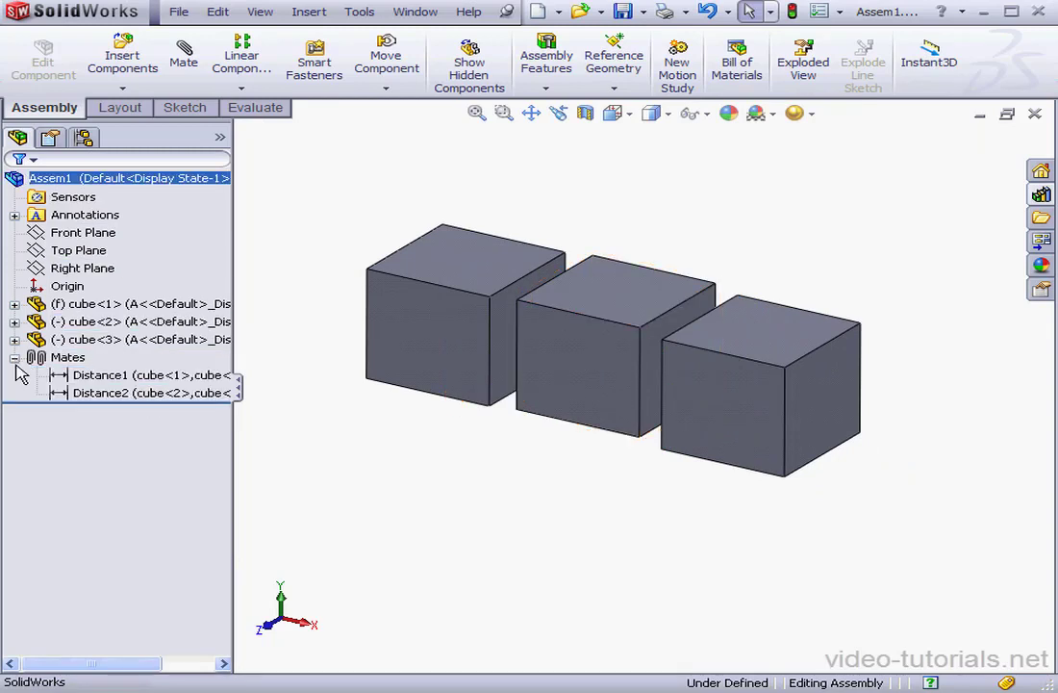
click(110, 393)
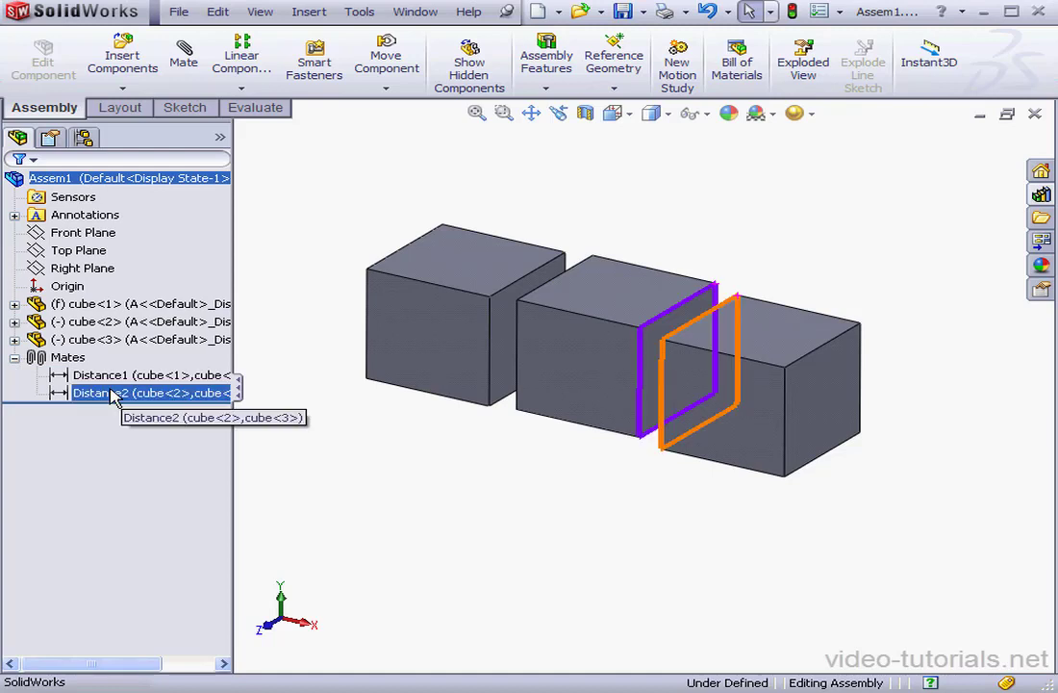
click(109, 378)
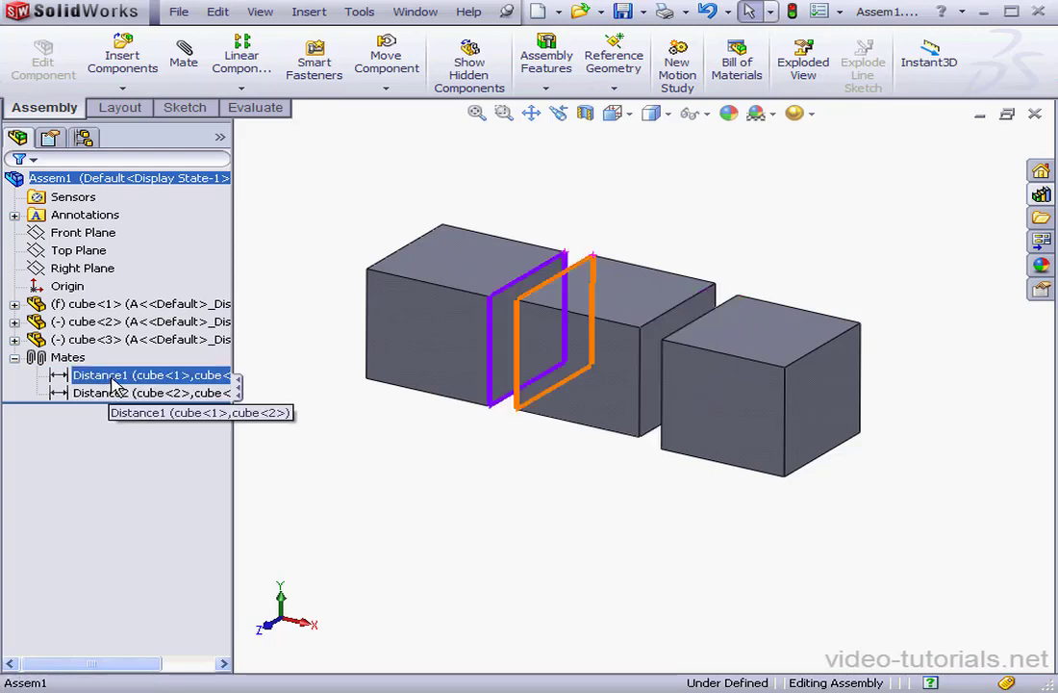
click(113, 378)
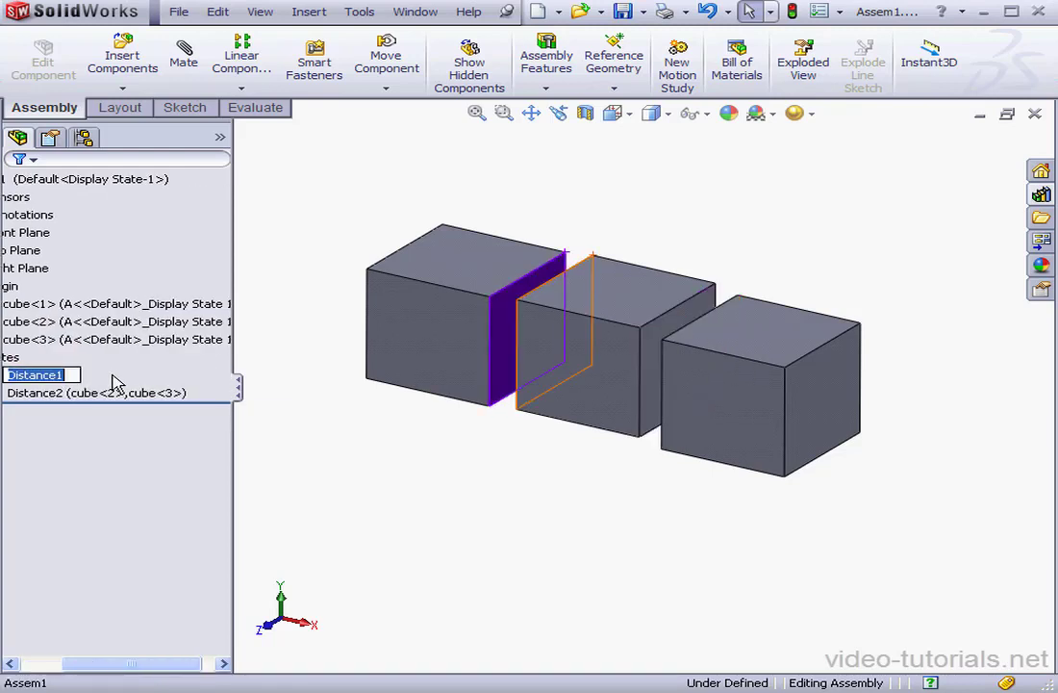
drag(64, 375, 36, 375)
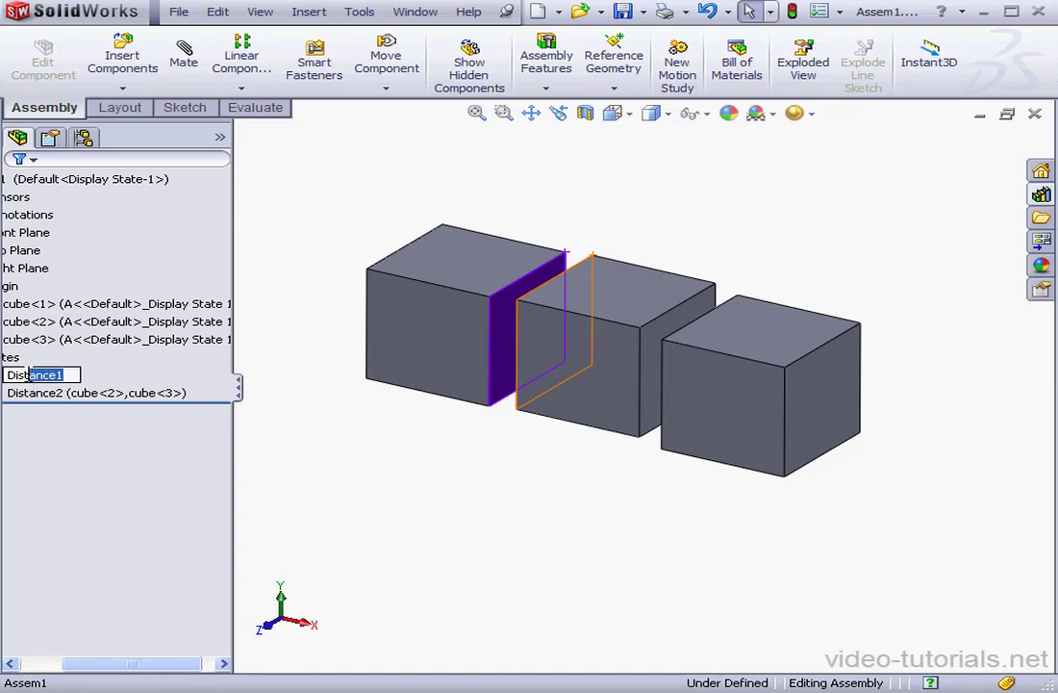
key(BackSpace)
text(1)
click(54, 394)
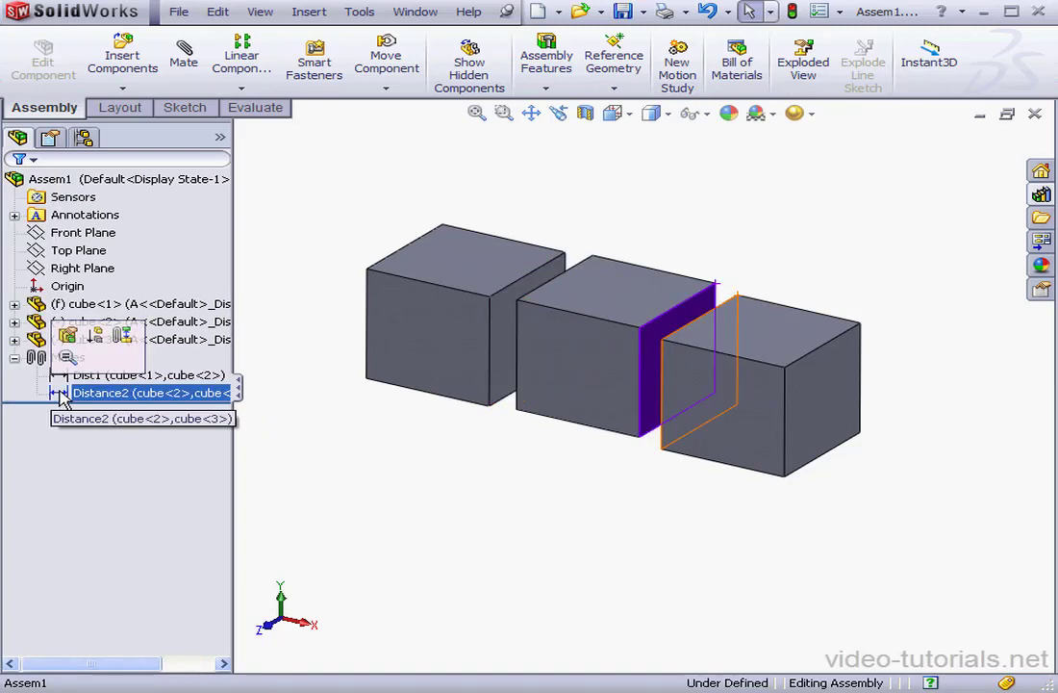
Step: Rename the Distance2 mate to Dist2
click(101, 394)
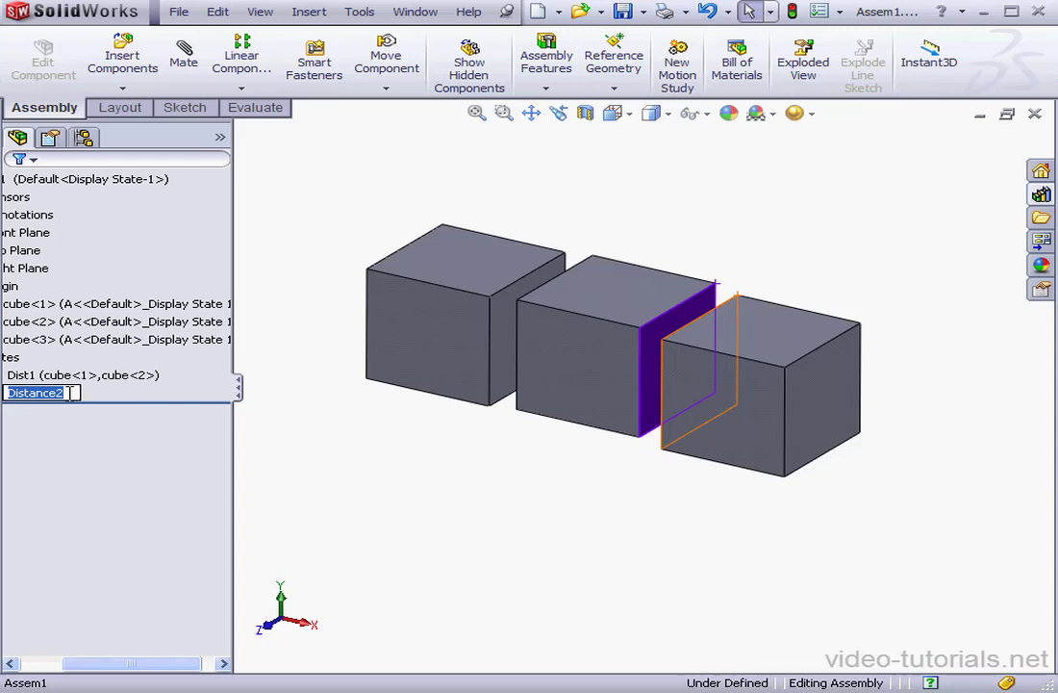
drag(65, 393, 41, 392)
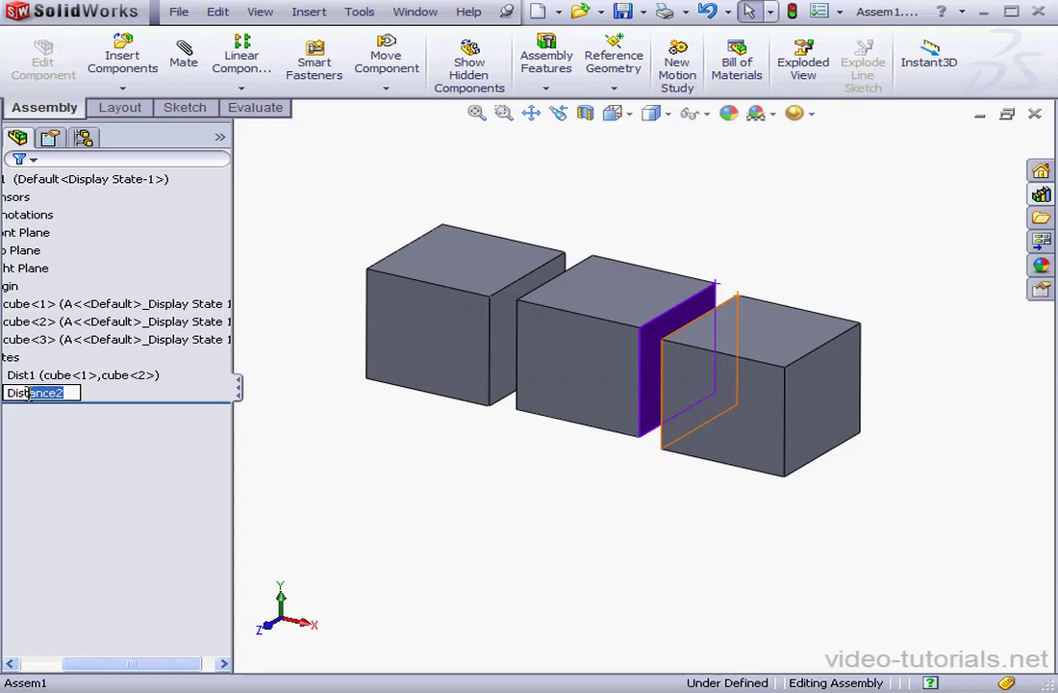
key(BackSpace)
text(2)
click(286, 420)
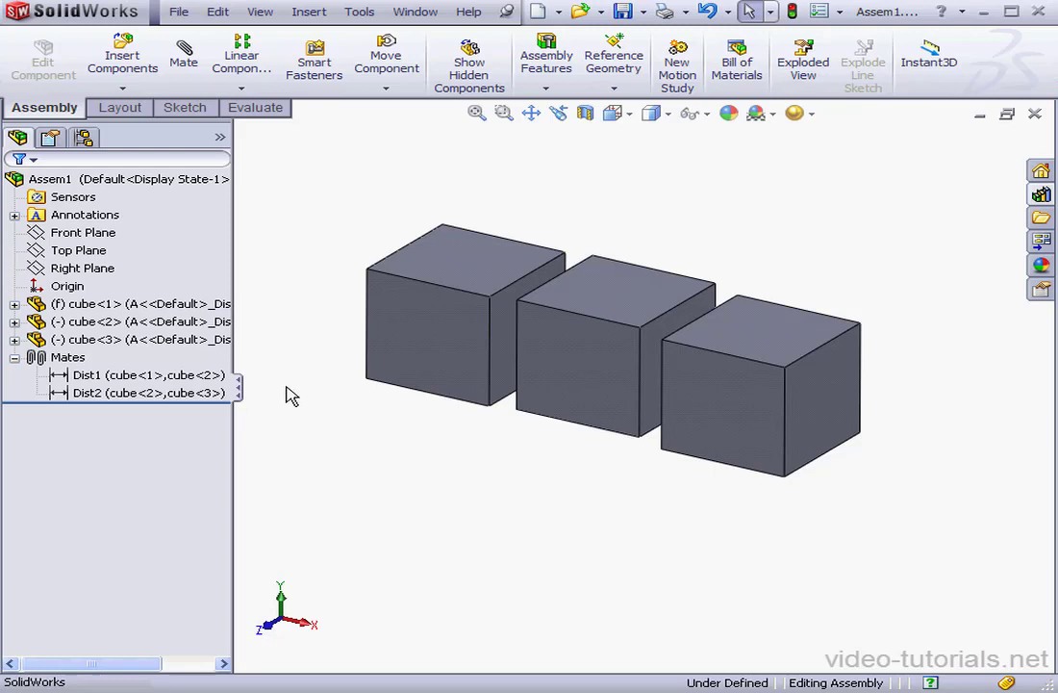
Step: Display Dist1's 10 mm distance dimension and inspect its properties
click(106, 375)
double_click(101, 377)
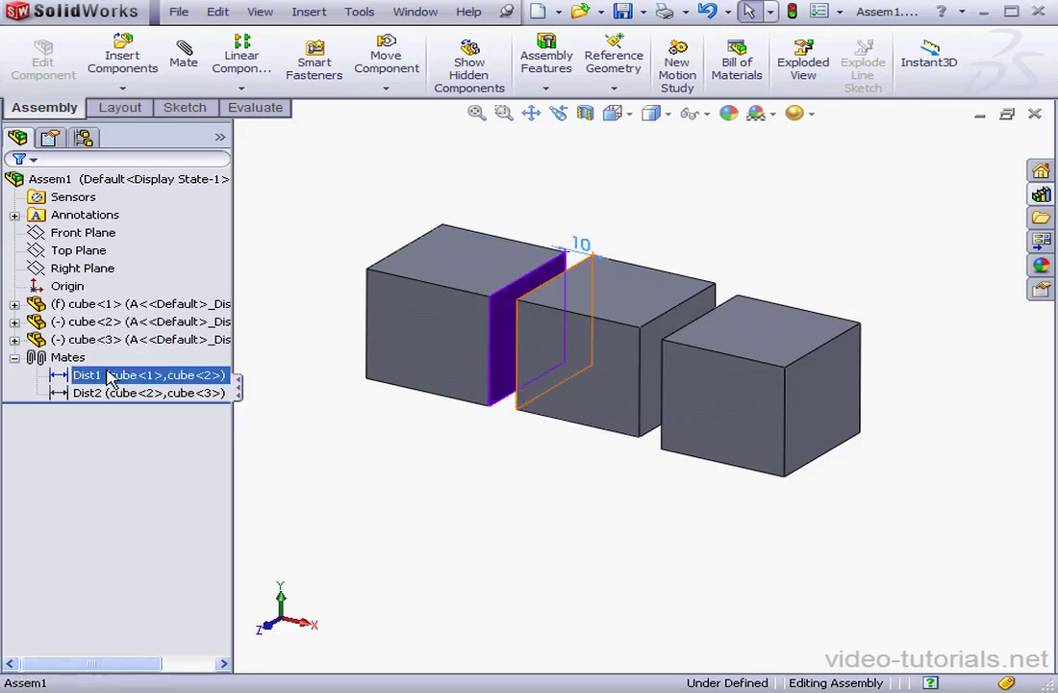
click(583, 245)
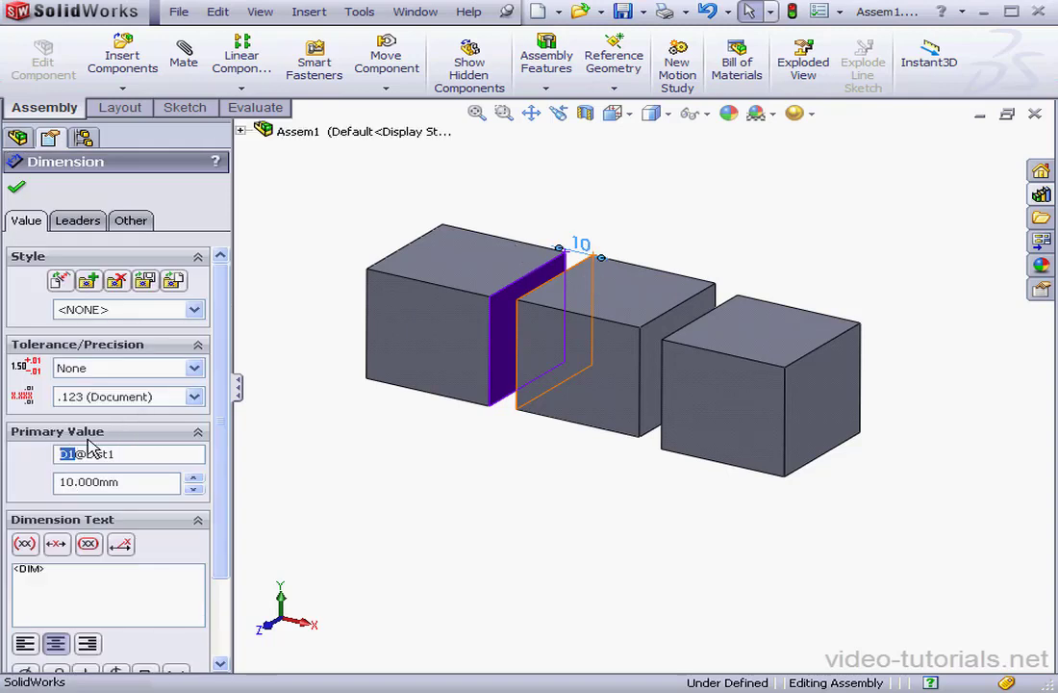
click(16, 187)
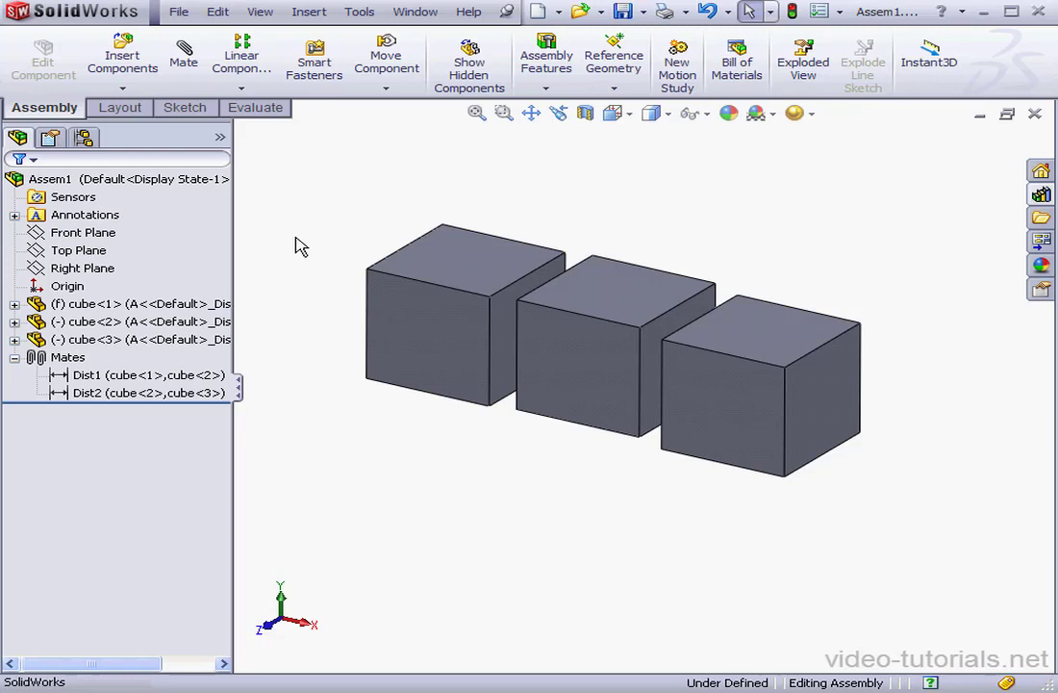
Step: Show the mate feature dimensions and inspect the 10 mm D1@Dist2 dimension
right_click(86, 215)
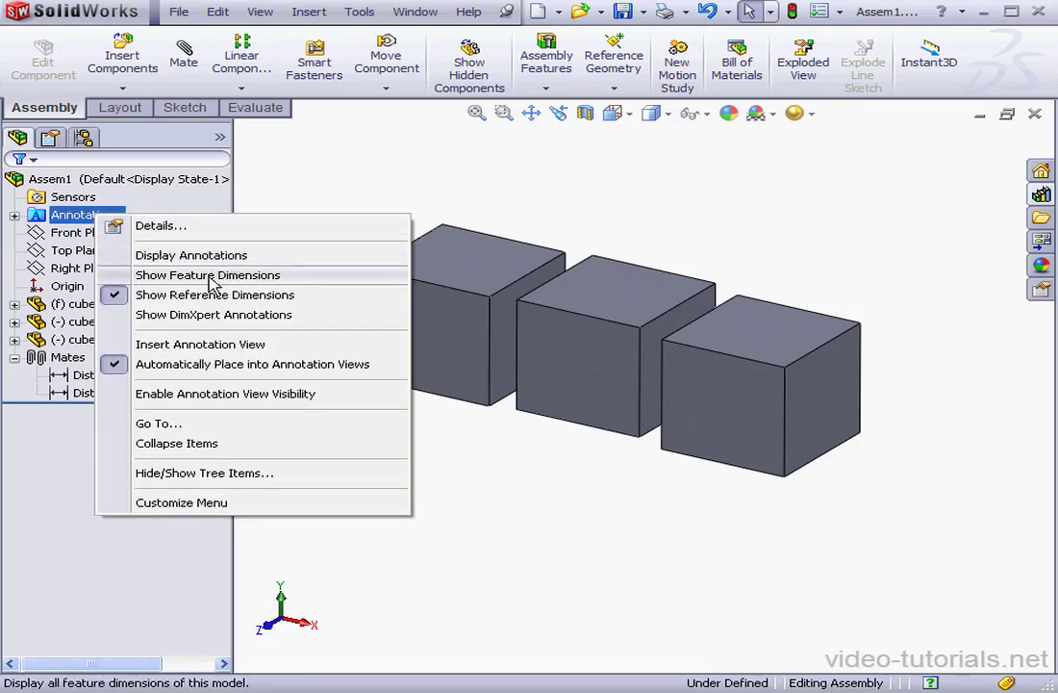
click(274, 275)
click(731, 286)
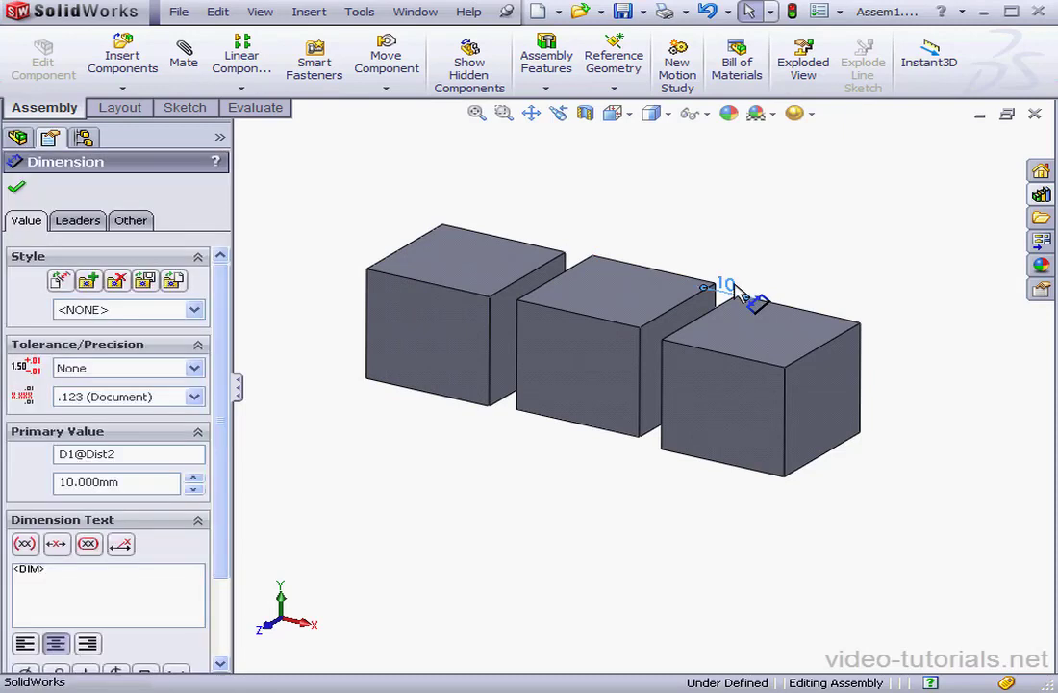
click(19, 258)
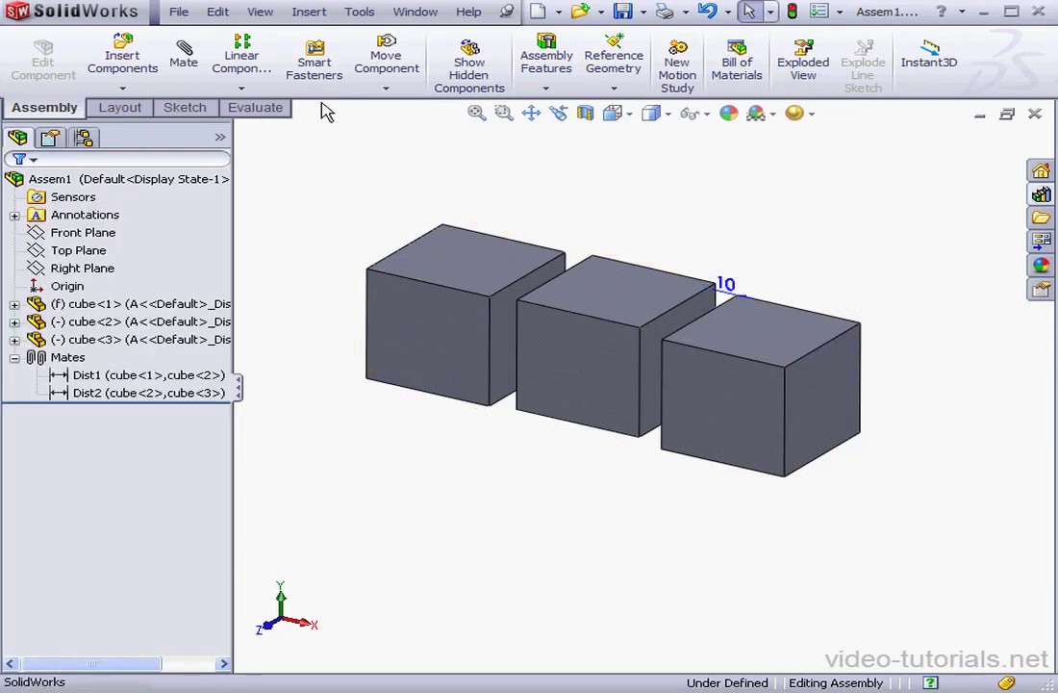
Step: Insert an auto-created design table containing dimensions D1@Dist2 and D1@Dist1
click(324, 20)
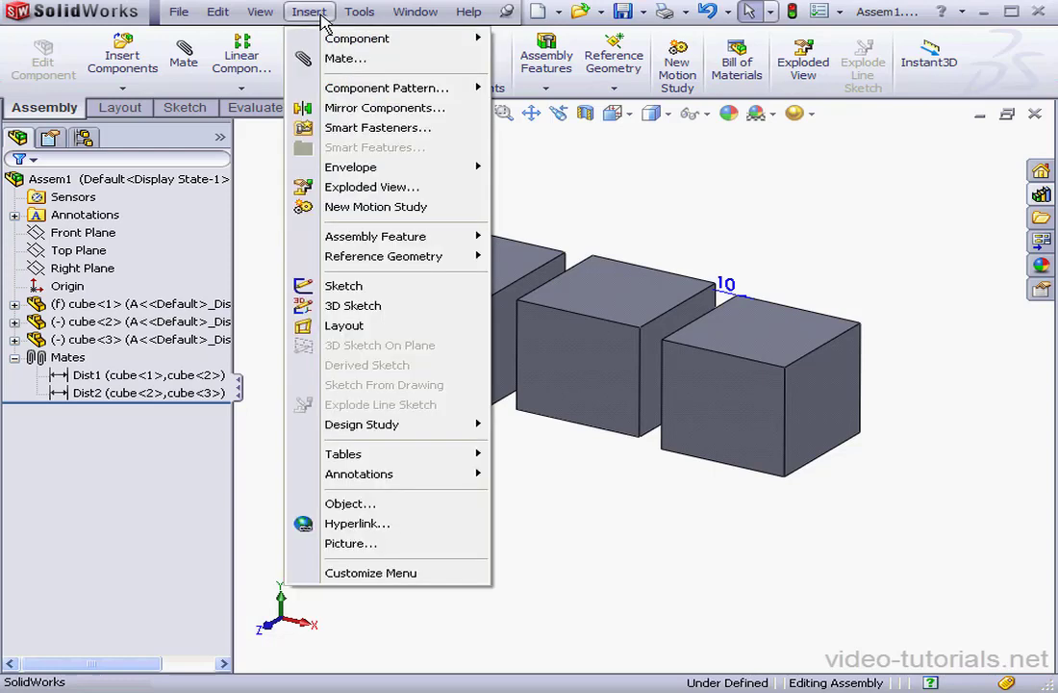
mouse_move(371, 458)
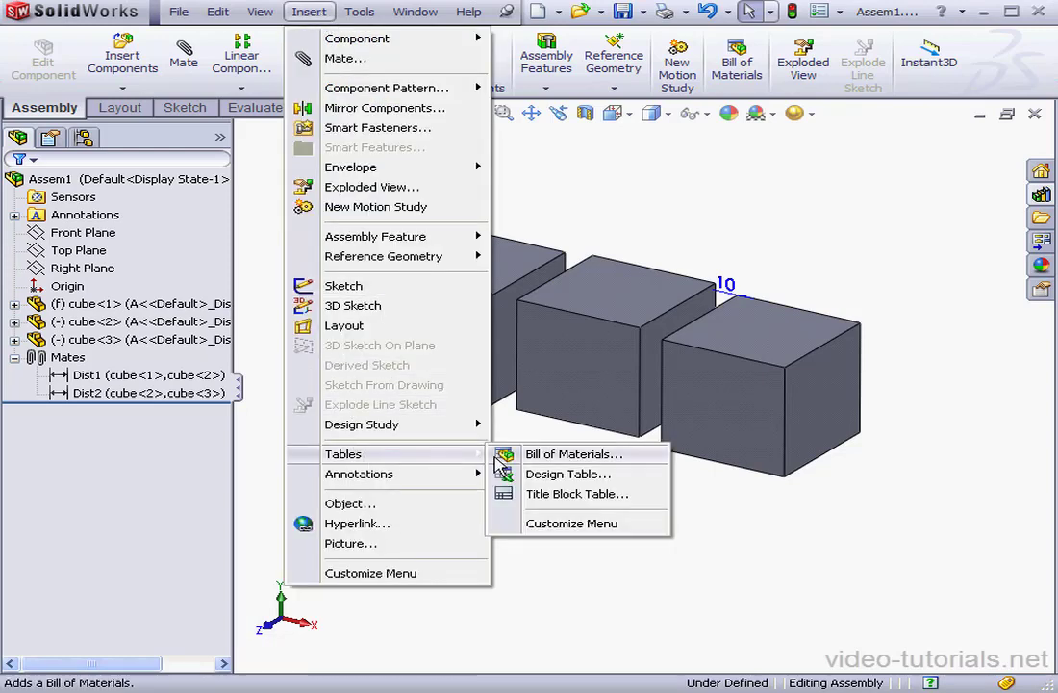
click(558, 474)
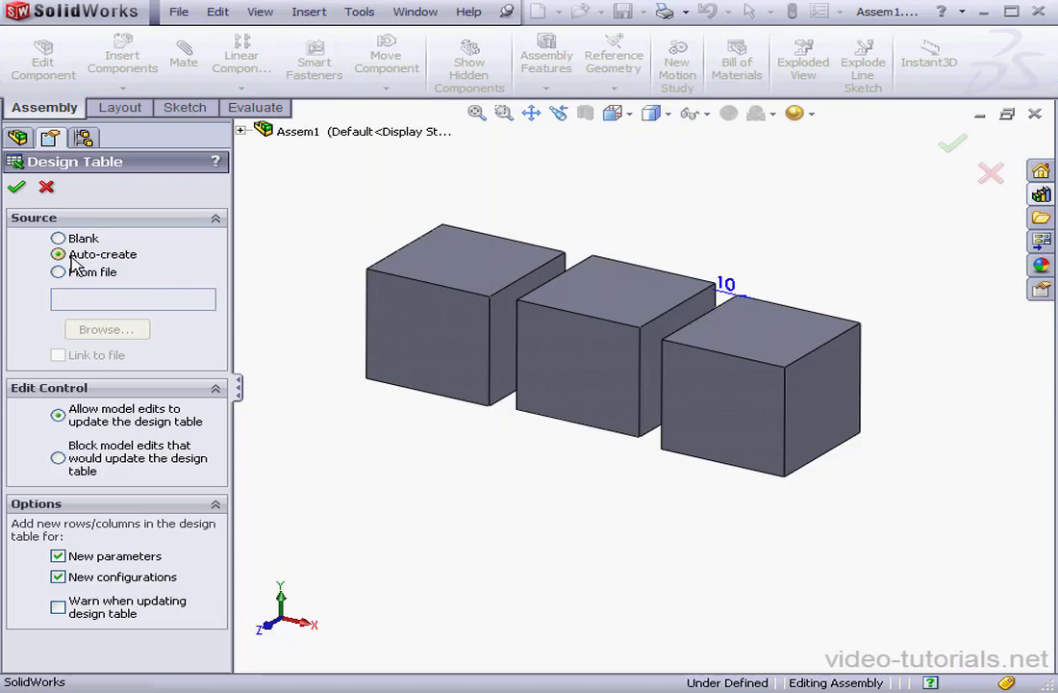
click(18, 191)
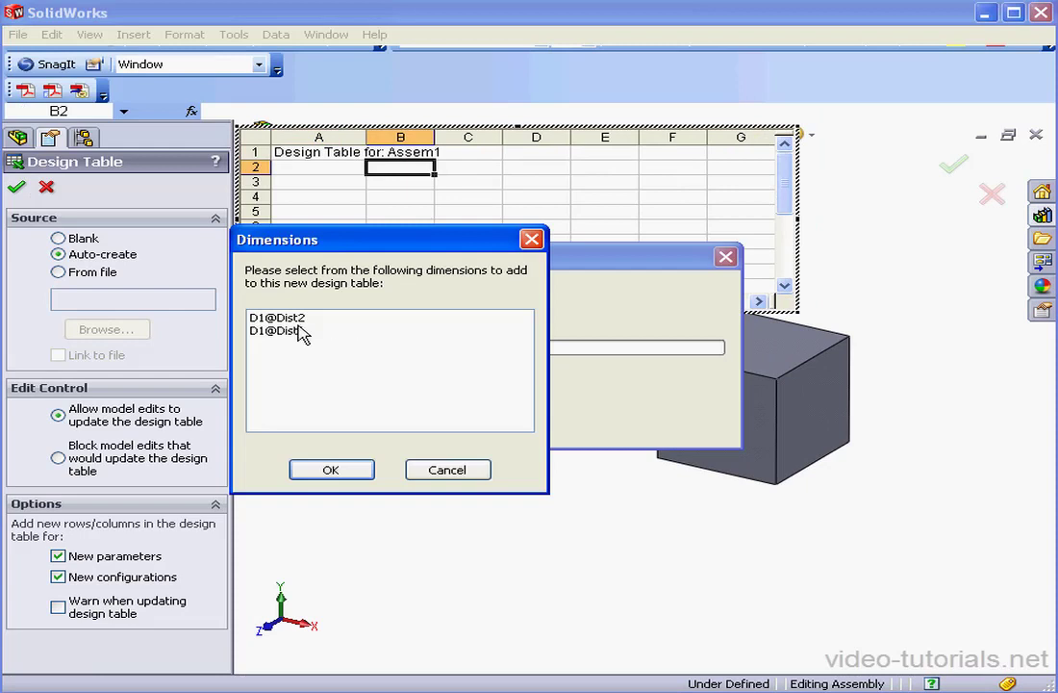
click(294, 320)
ctrl+click(294, 331)
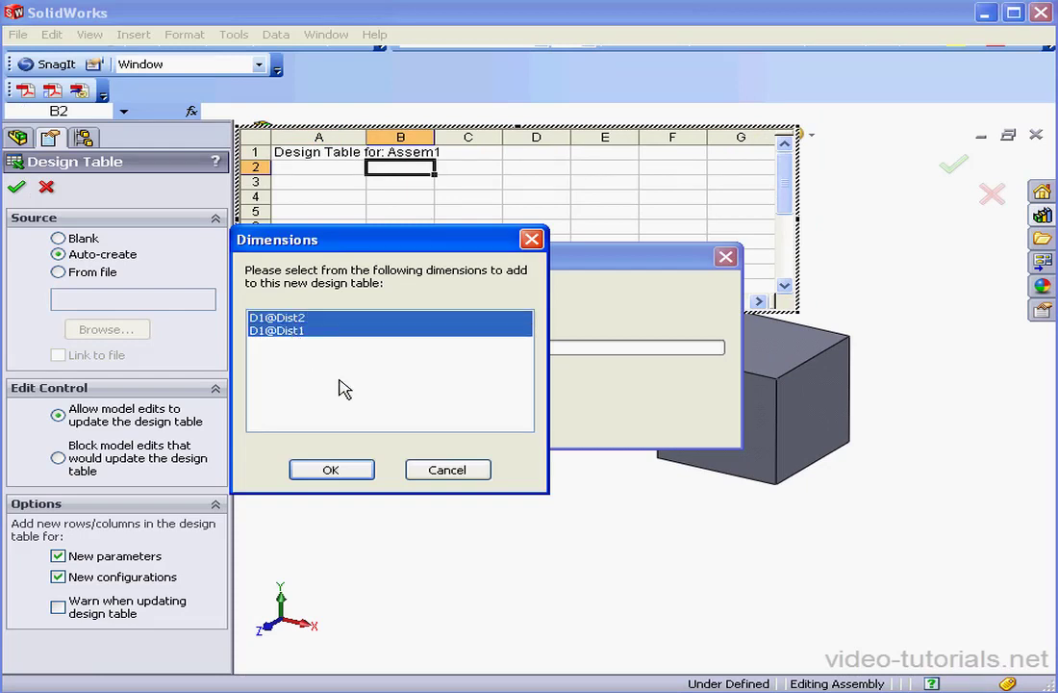
click(350, 473)
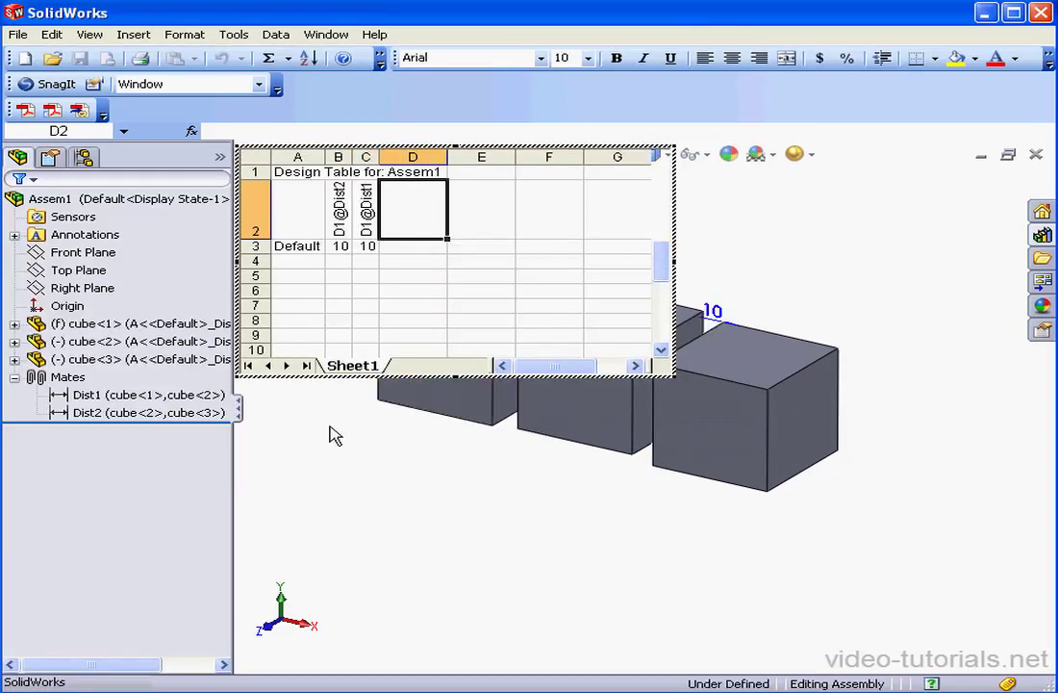
Step: Name new design-table configurations 1 and 2 in cells A4 and A5
double_click(308, 263)
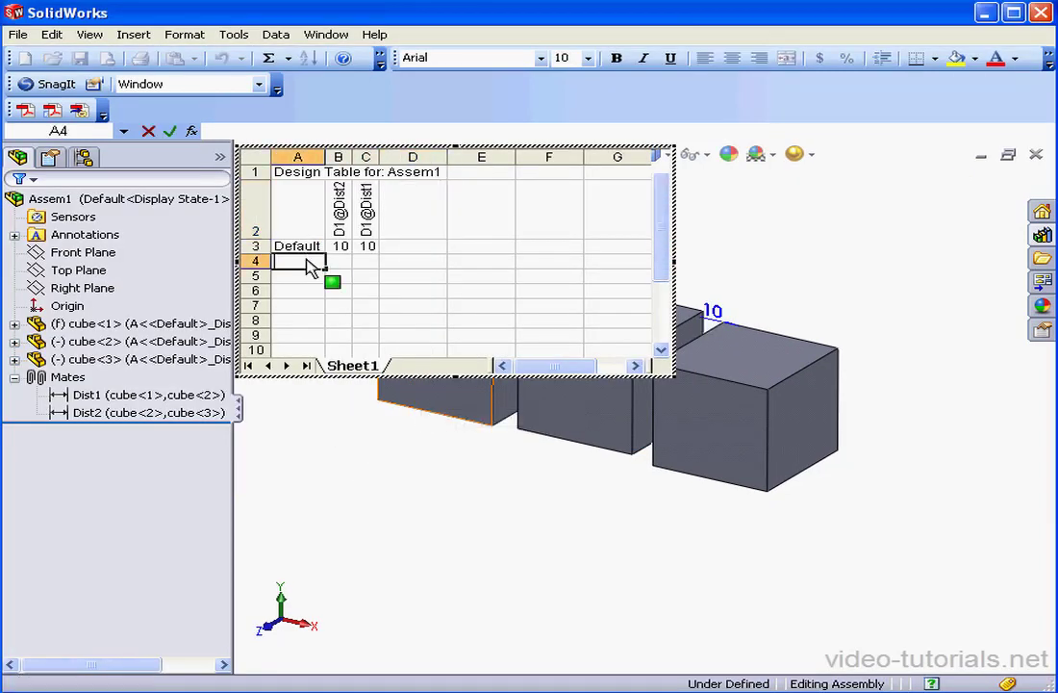
text(1)
double_click(308, 278)
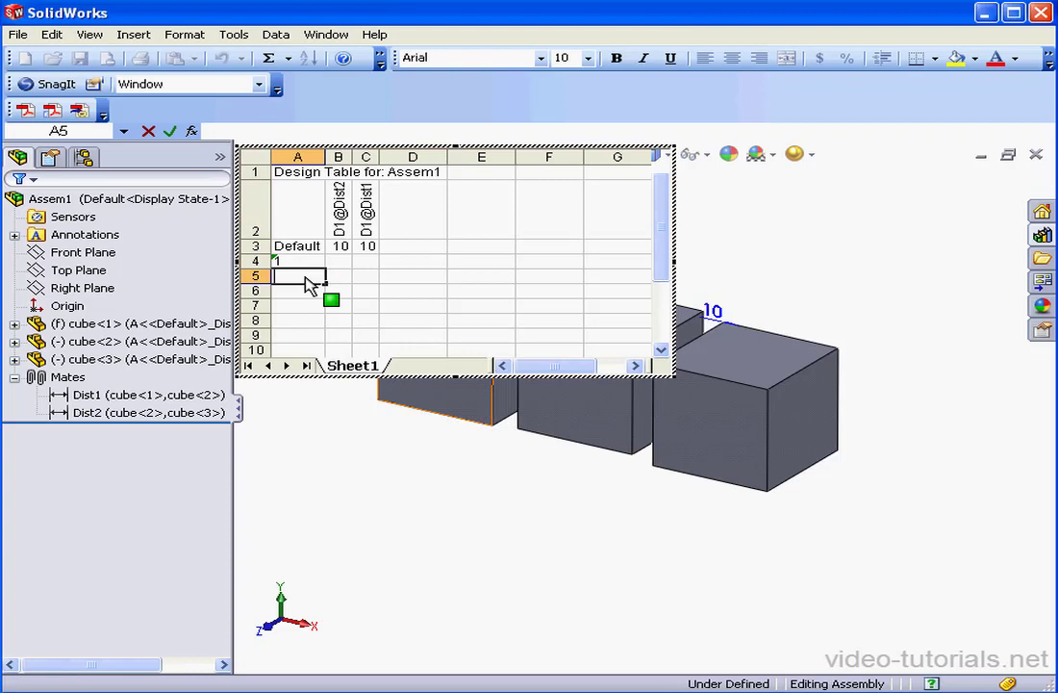
text(2)
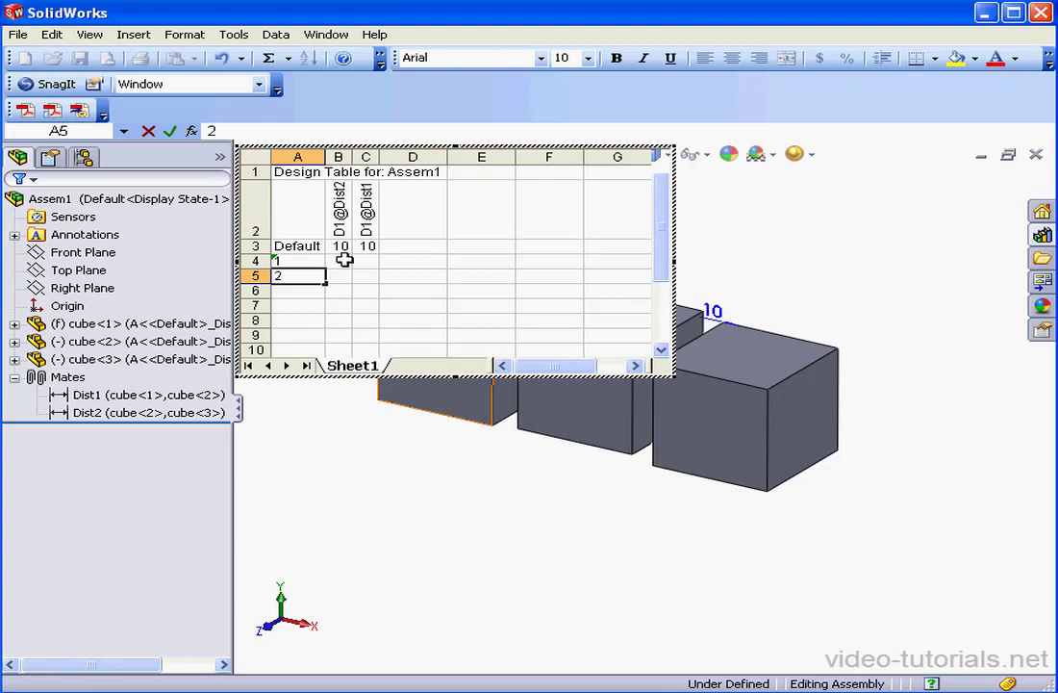
Step: Enter distances 5, 5 for configuration 1 and 20, 20 for configuration 2, then apply the table
double_click(344, 260)
text(5)
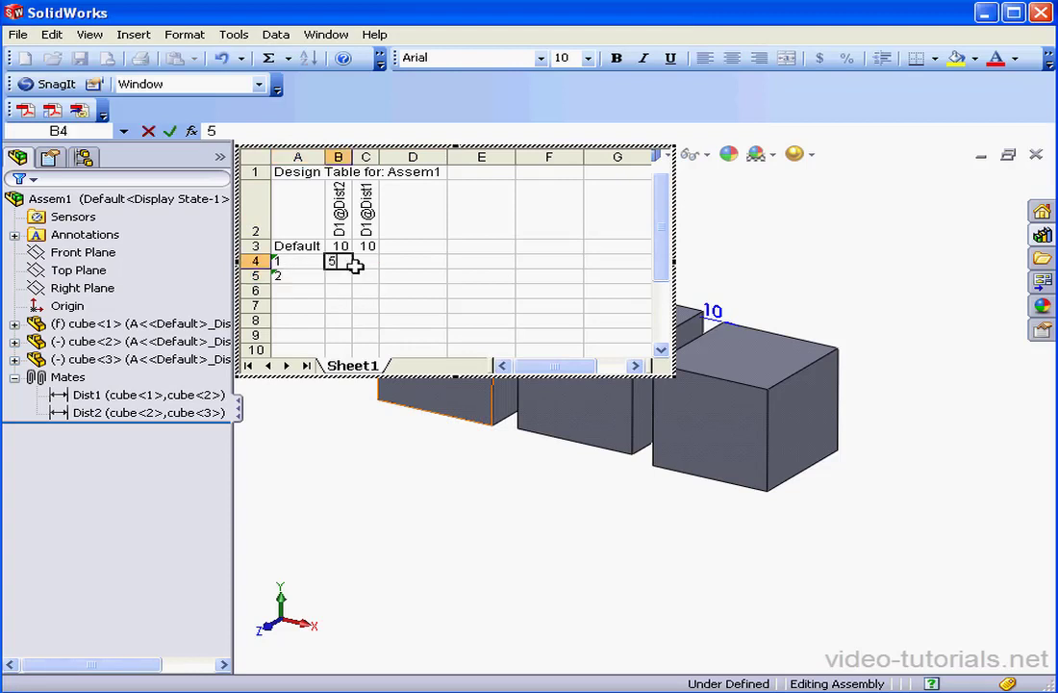
double_click(362, 262)
text(5)
double_click(345, 278)
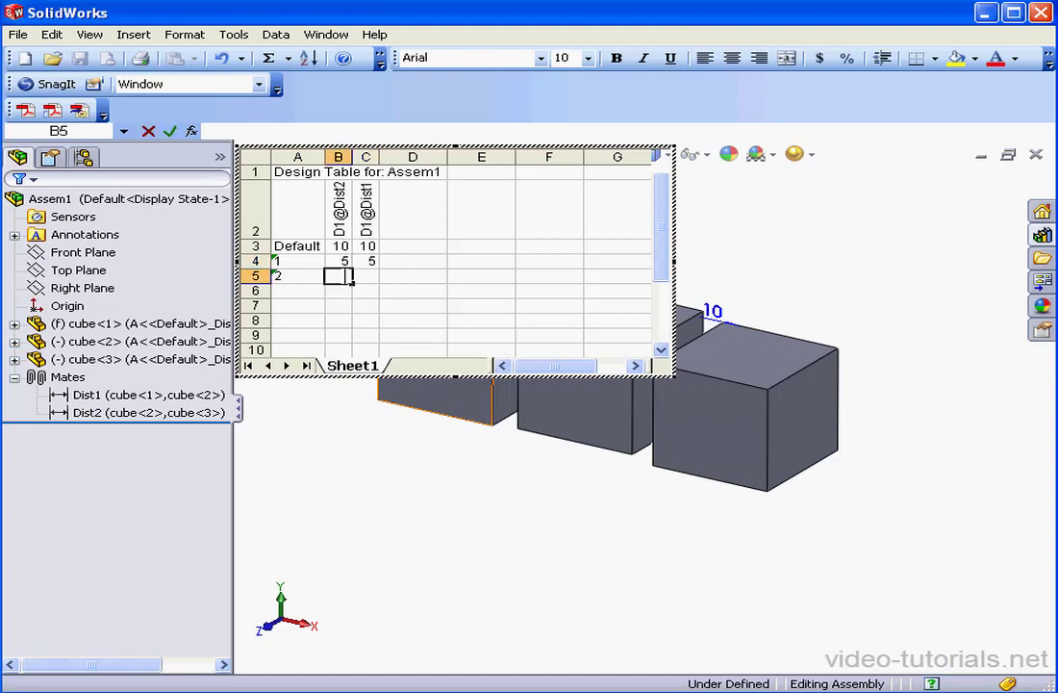
double_click(362, 277)
text(20)
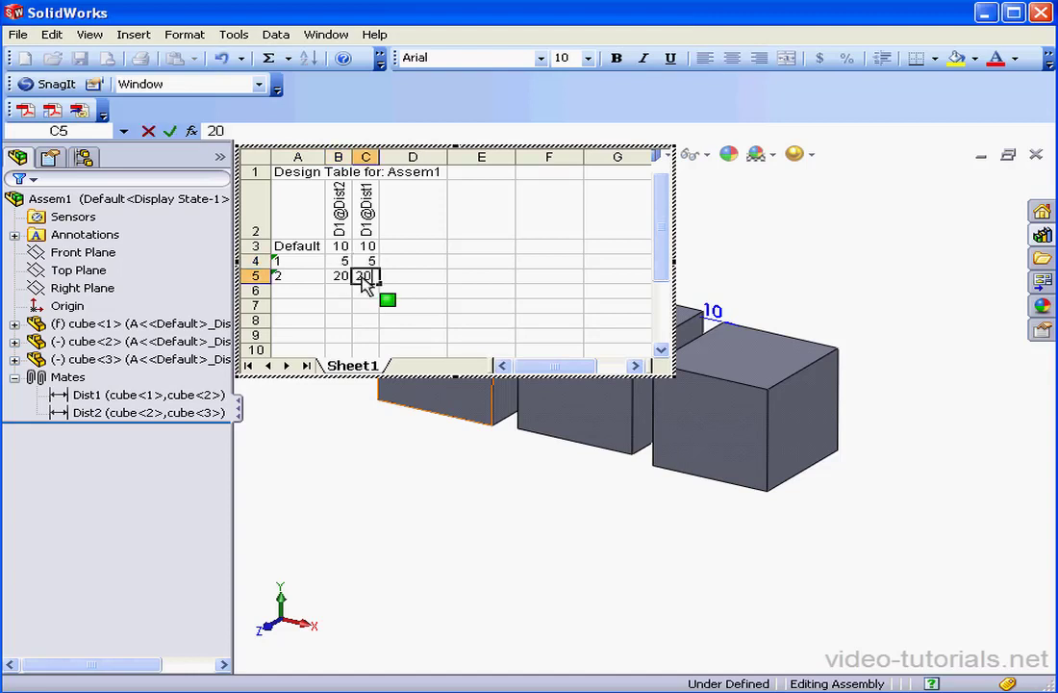
click(440, 469)
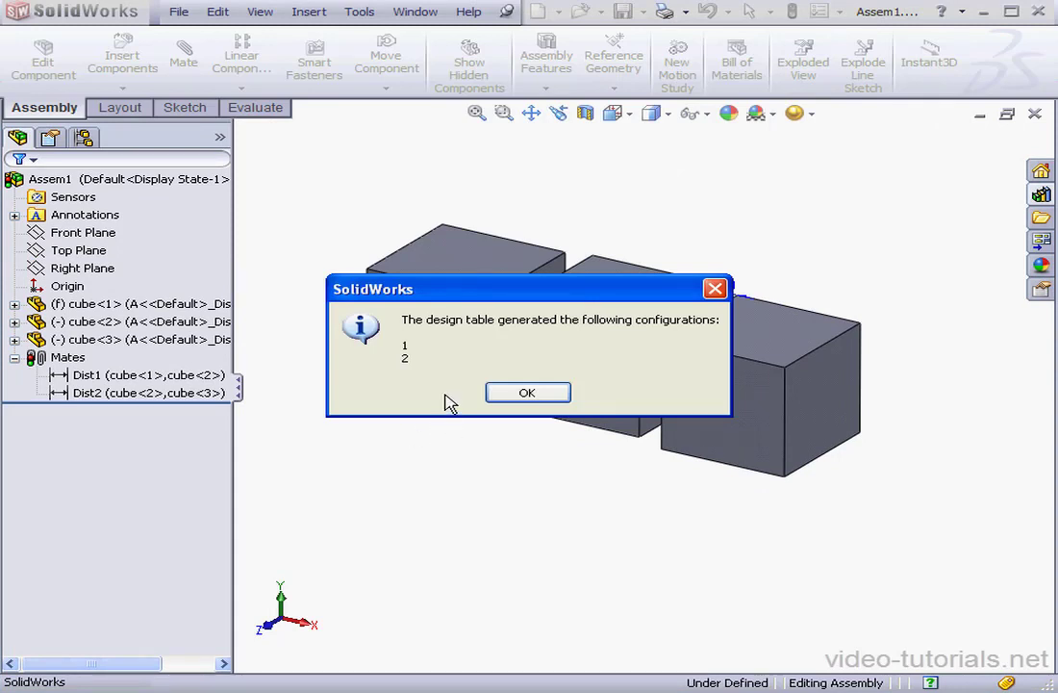
Step: Dismiss the generated-configurations message and activate configuration 1, then configuration 2
click(528, 394)
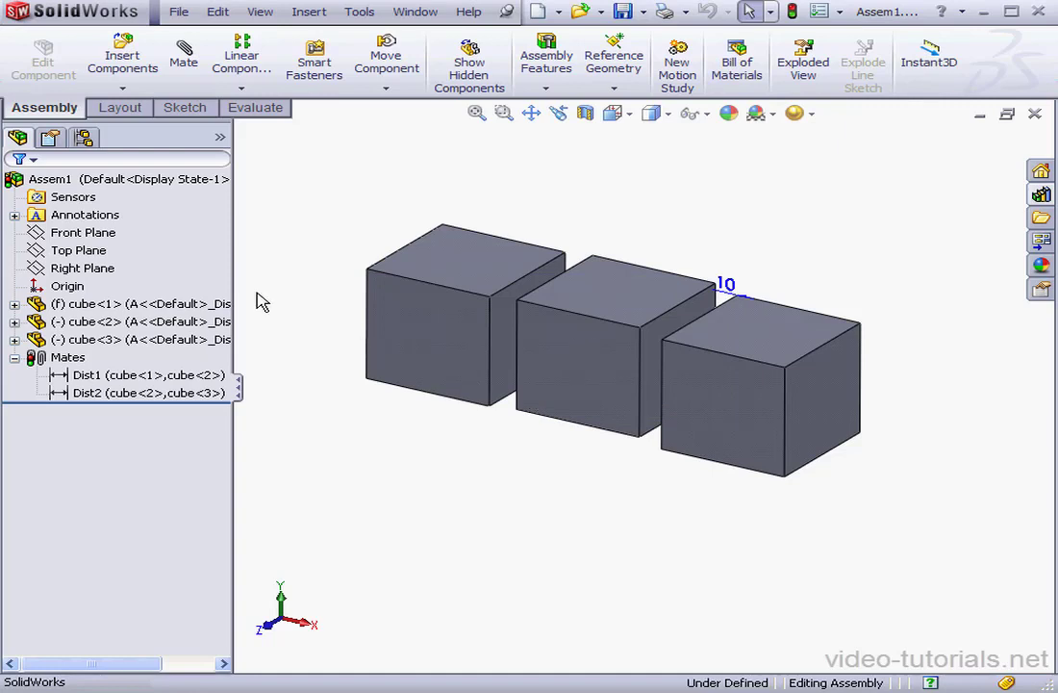
click(84, 138)
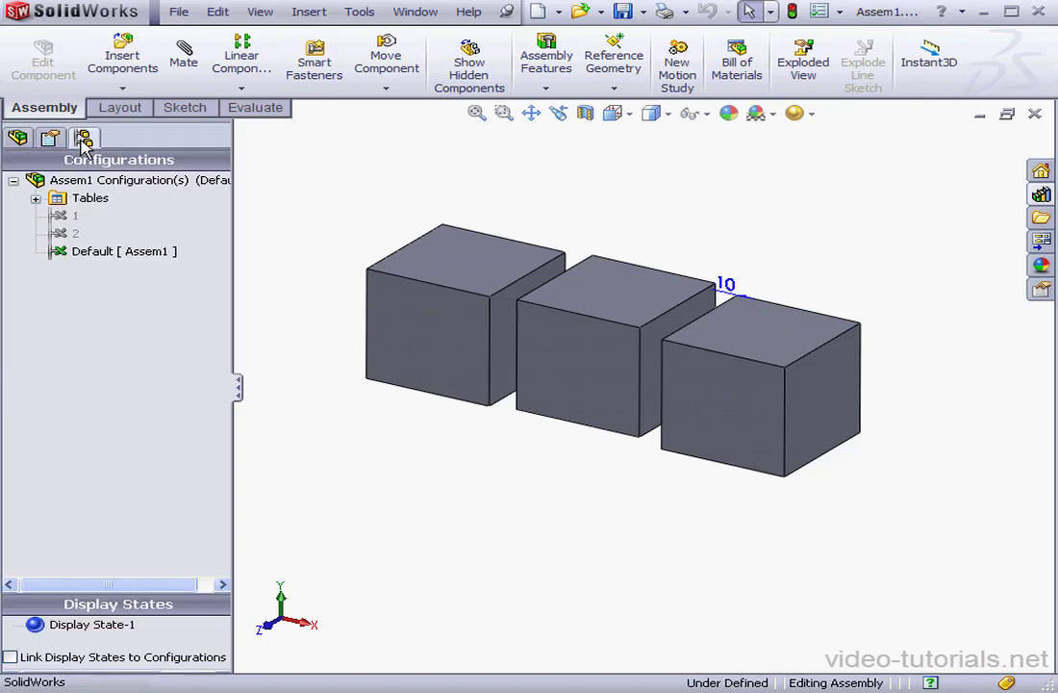
double_click(76, 216)
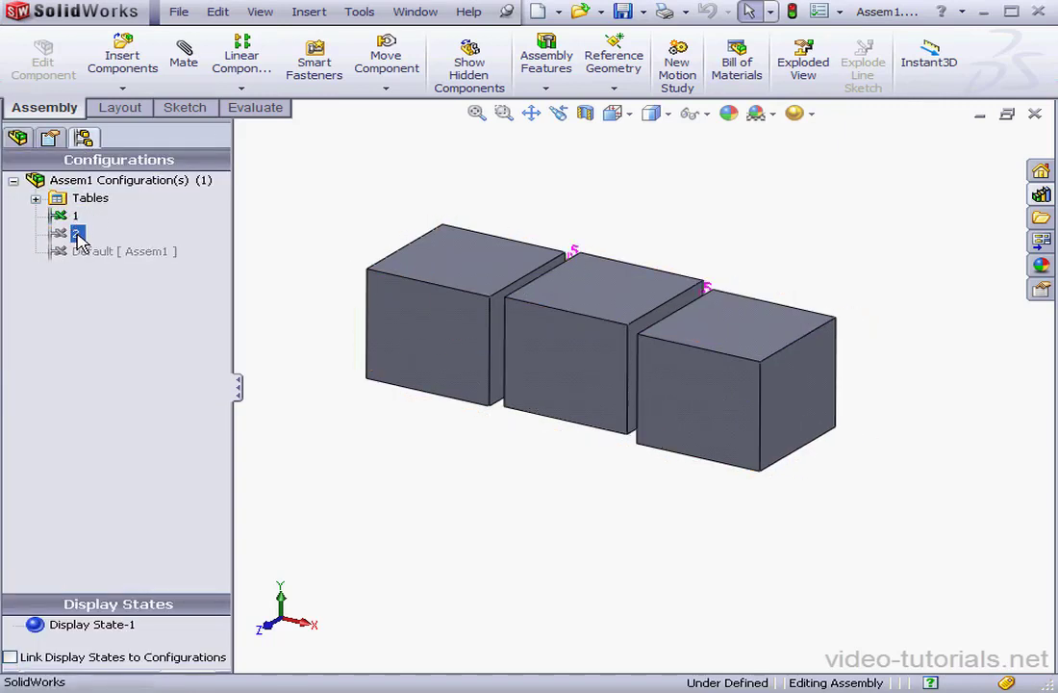
double_click(77, 234)
Step: Delete the Default configuration and expand the Tables folder
click(88, 256)
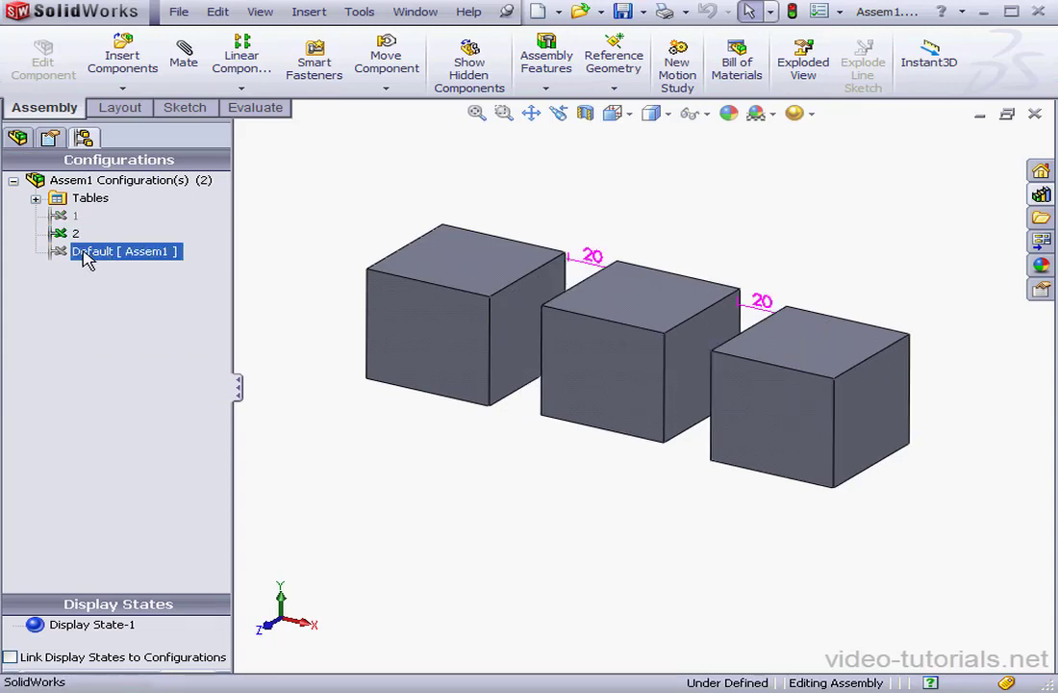
right_click(87, 258)
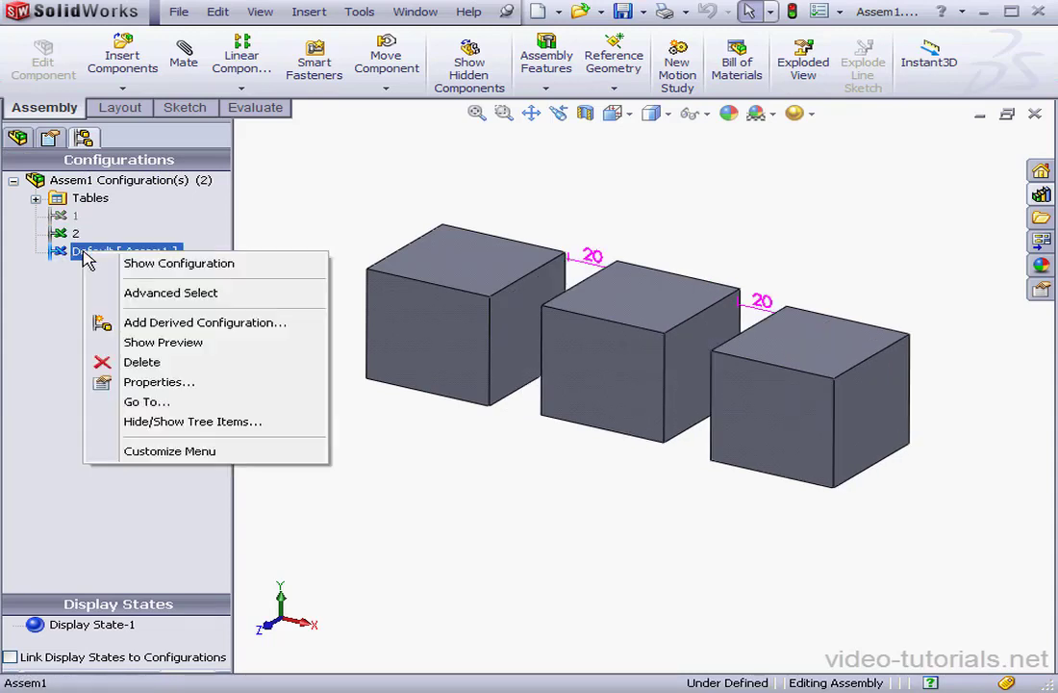
click(146, 366)
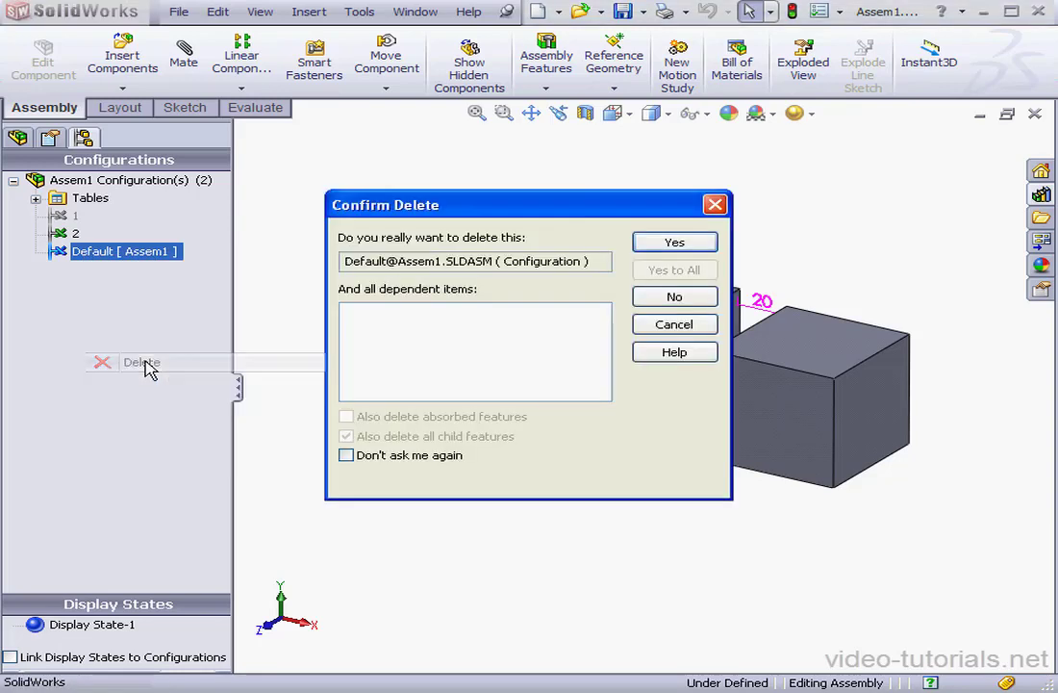
click(670, 244)
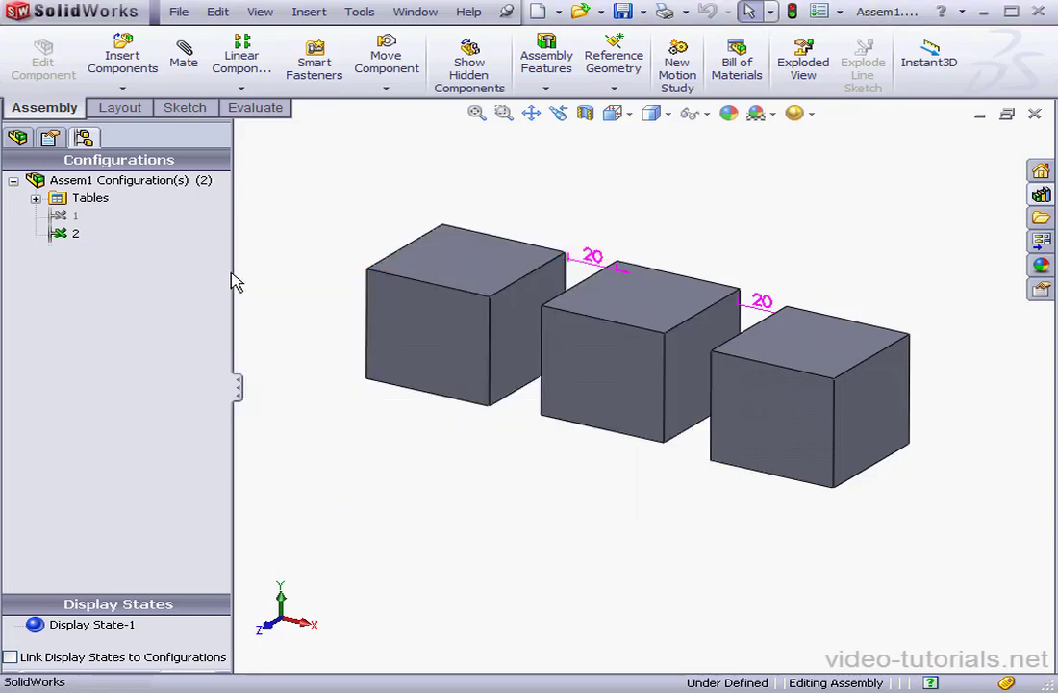
click(35, 198)
Step: Open the design table for editing, skipping the Add Rows and Columns prompt
click(82, 217)
right_click(88, 217)
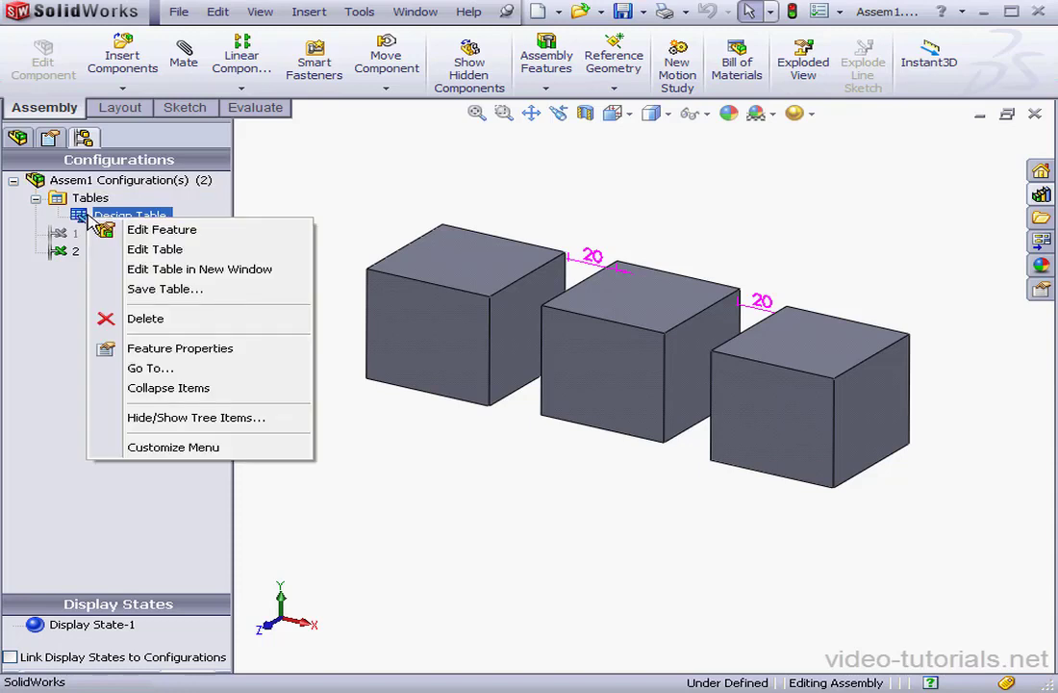
click(155, 250)
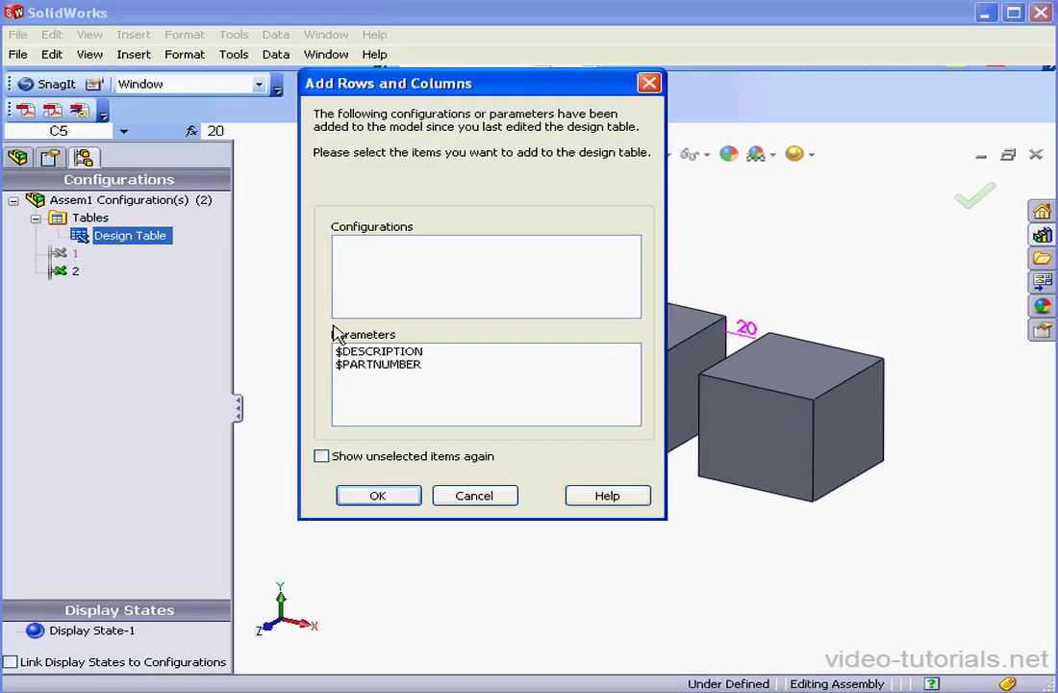
click(474, 496)
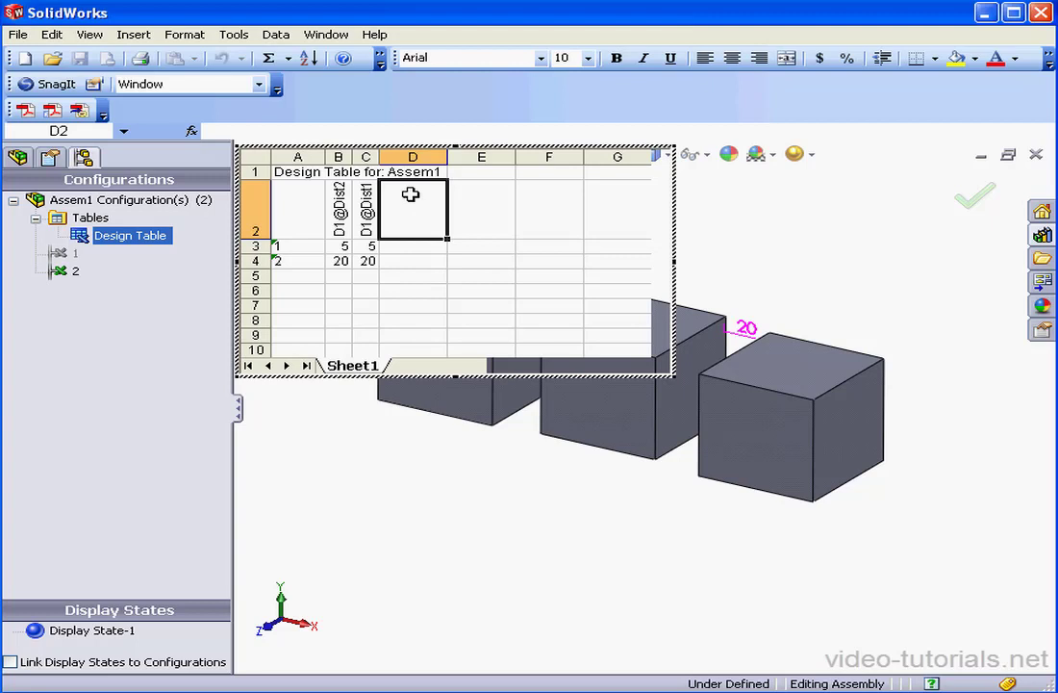
Step: Add a $STATE@cube<3> column with r for configuration 1 and s for configuration 2
double_click(797, 387)
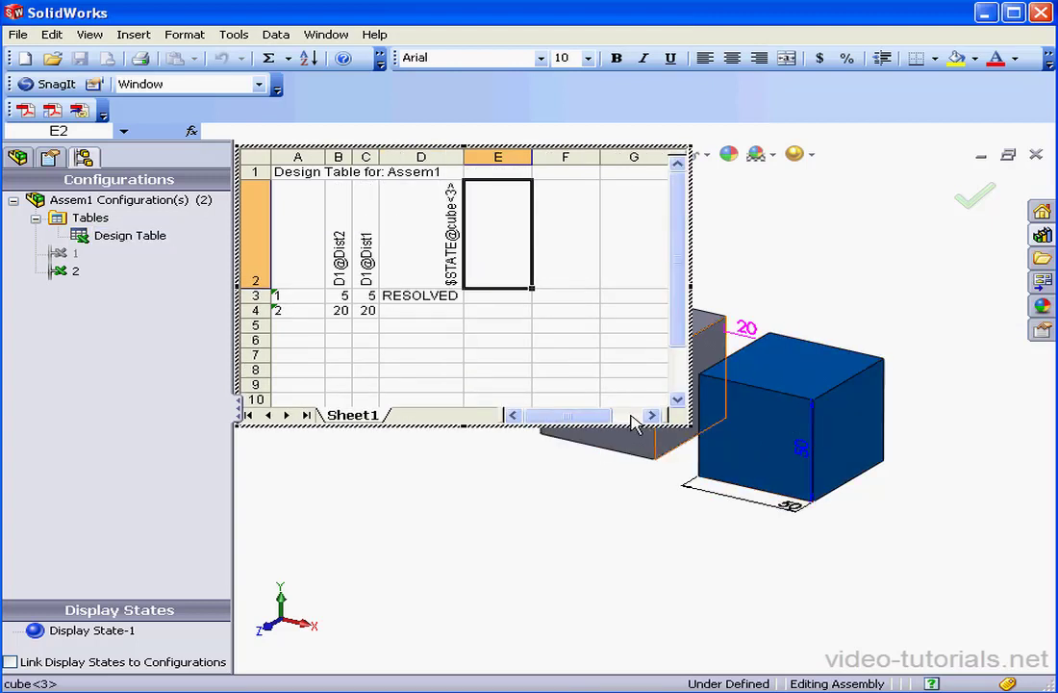
click(423, 251)
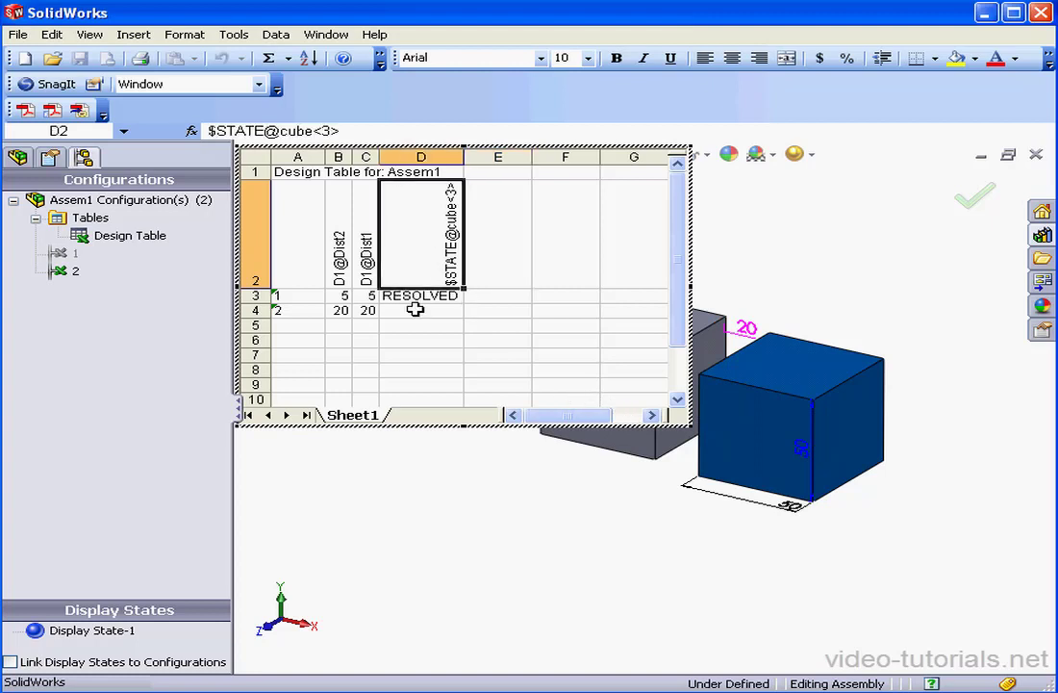
double_click(417, 296)
drag(462, 298, 383, 297)
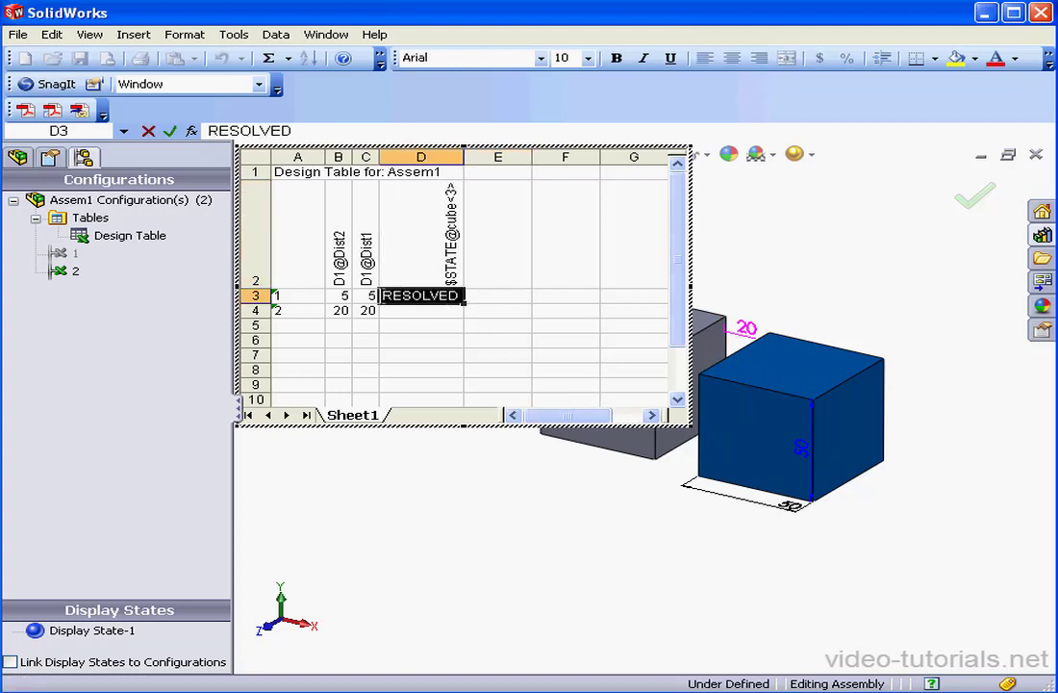
text(r)
double_click(422, 312)
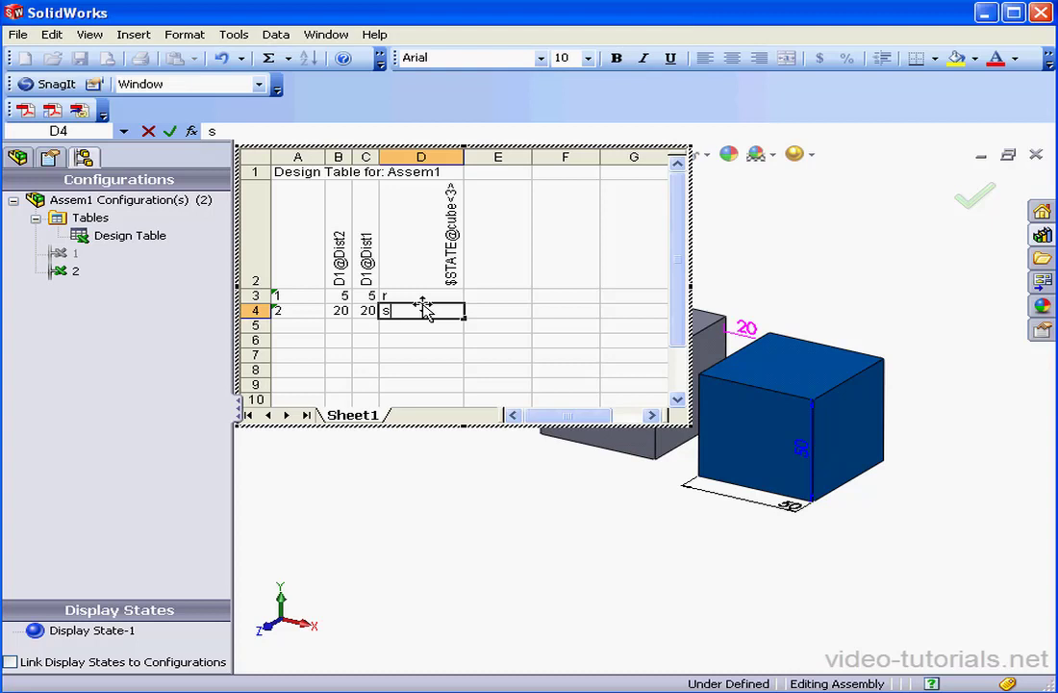
click(420, 242)
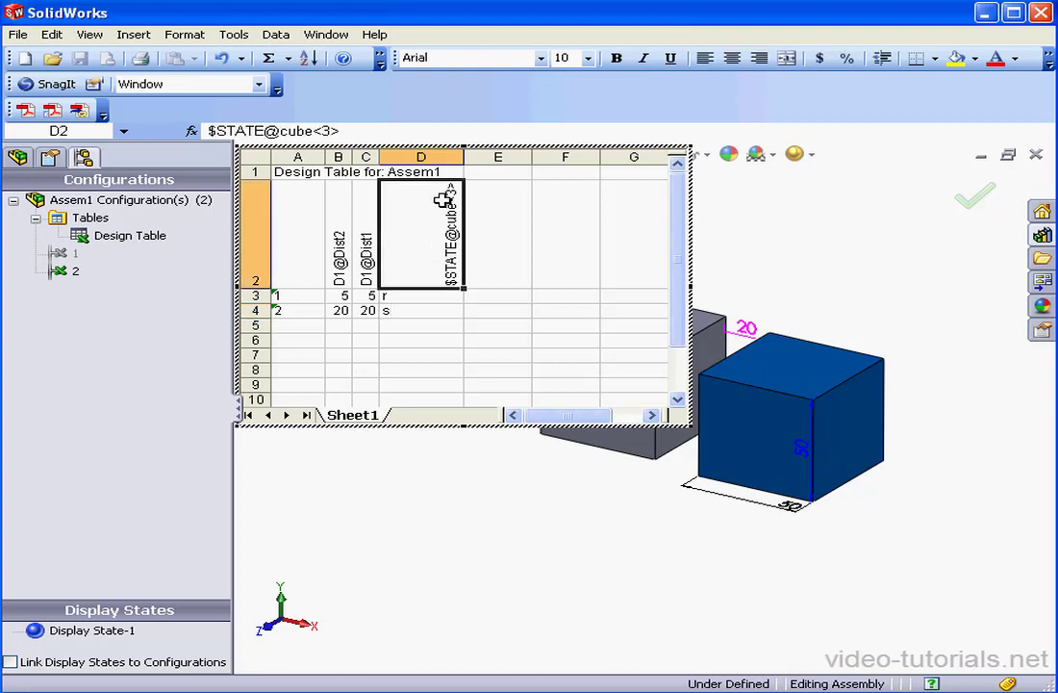
Step: Set the state header's cube number to 3 ($STATE@cube<3>) and apply the design table
double_click(327, 131)
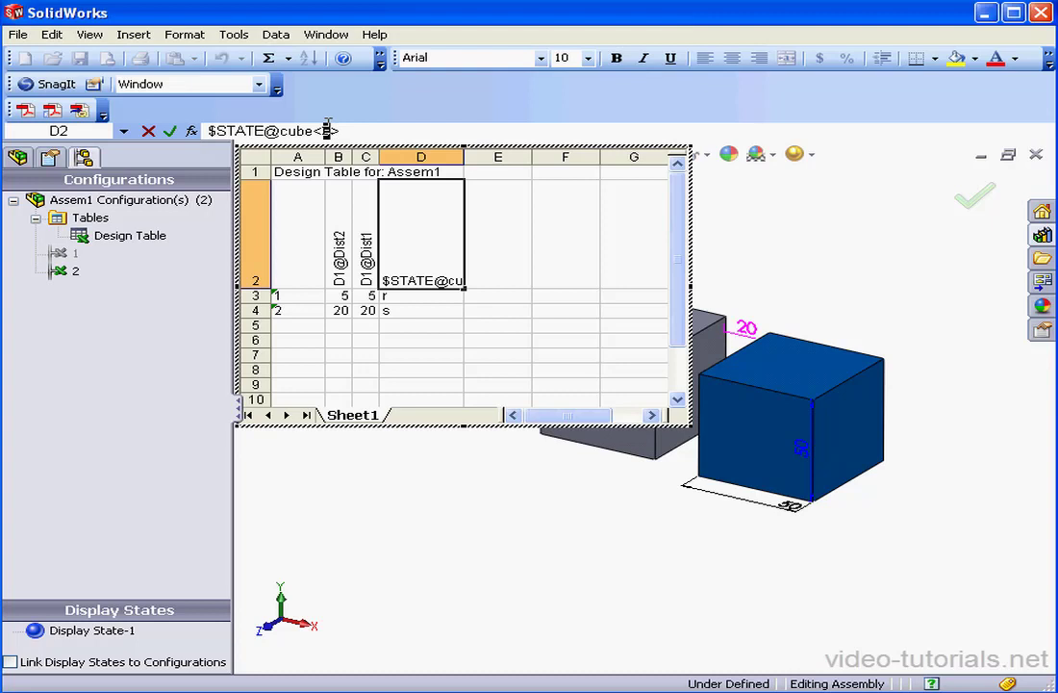
text(1)
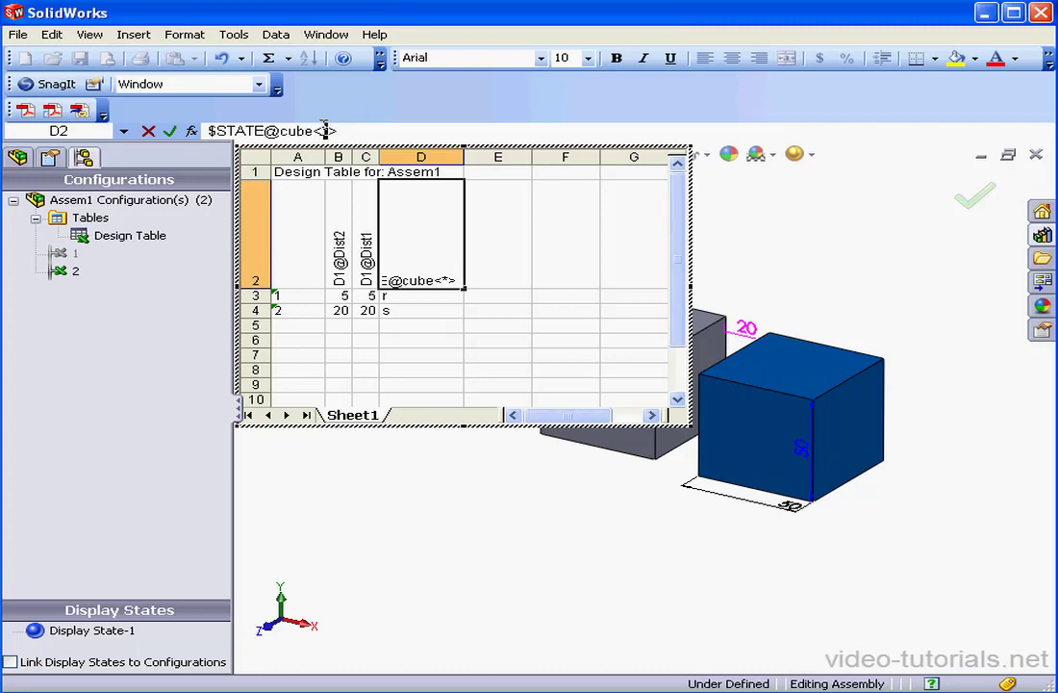
text(3)
click(527, 488)
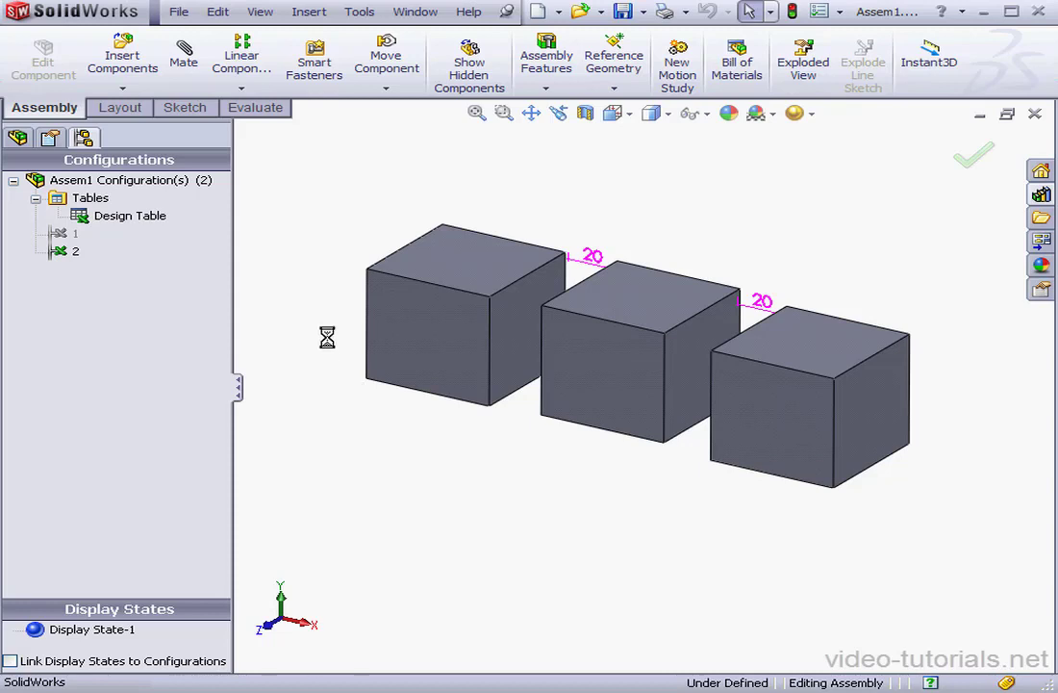
Step: Activate configuration 1 (three cubes, 5 apart), then configuration 2 (two cubes, 20 apart)
click(75, 233)
double_click(71, 233)
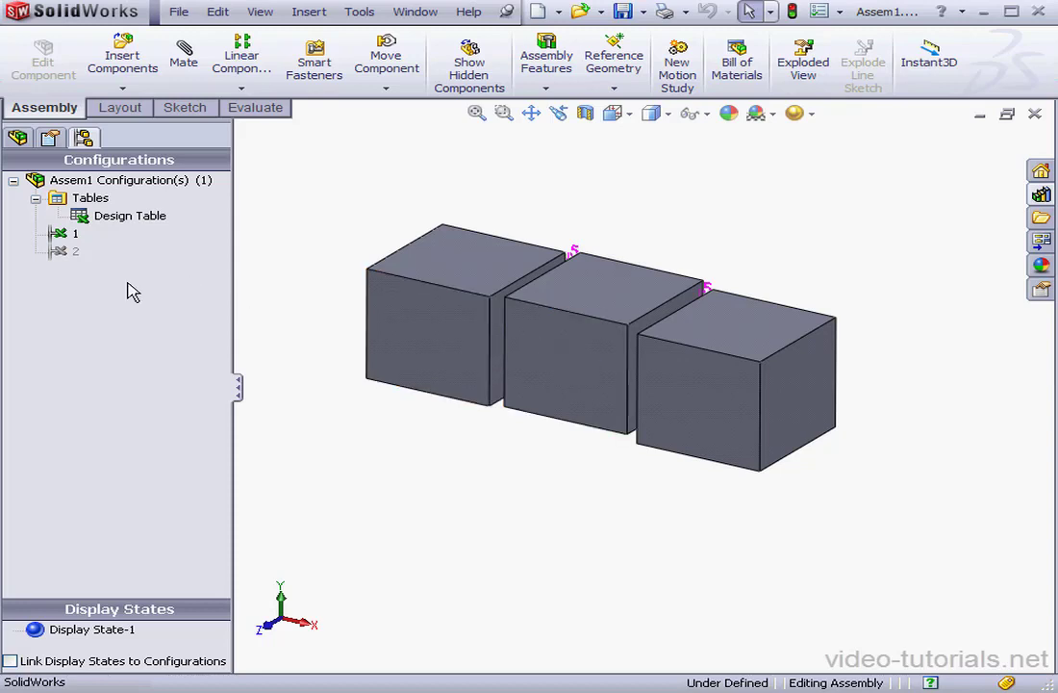
double_click(64, 254)
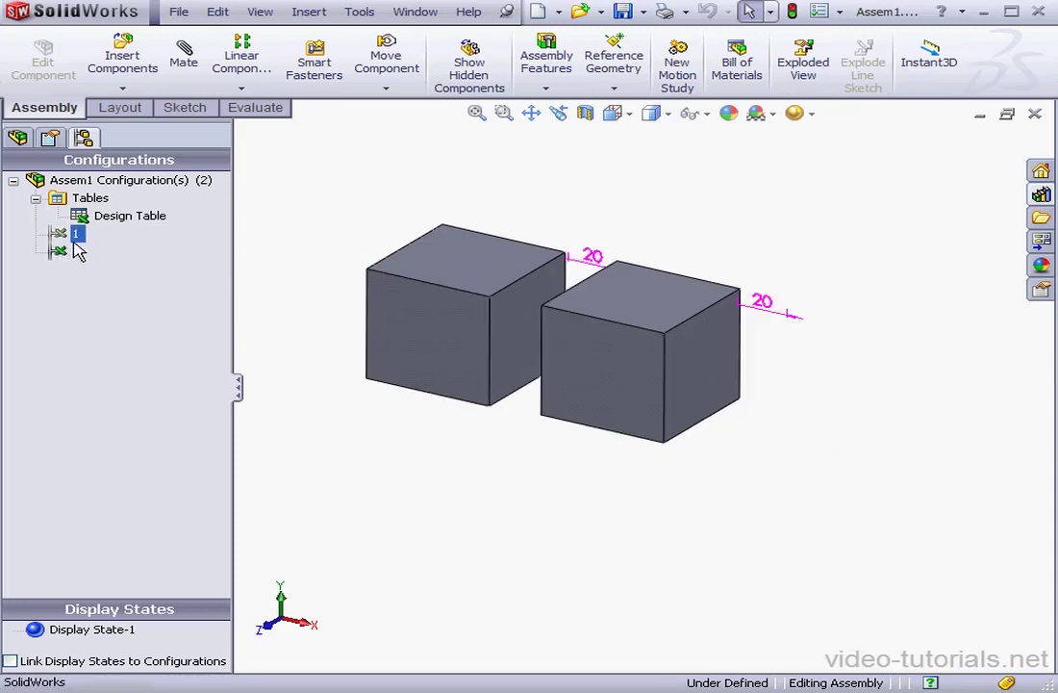
click(100, 258)
Step: Open the design table for editing
click(115, 221)
right_click(115, 221)
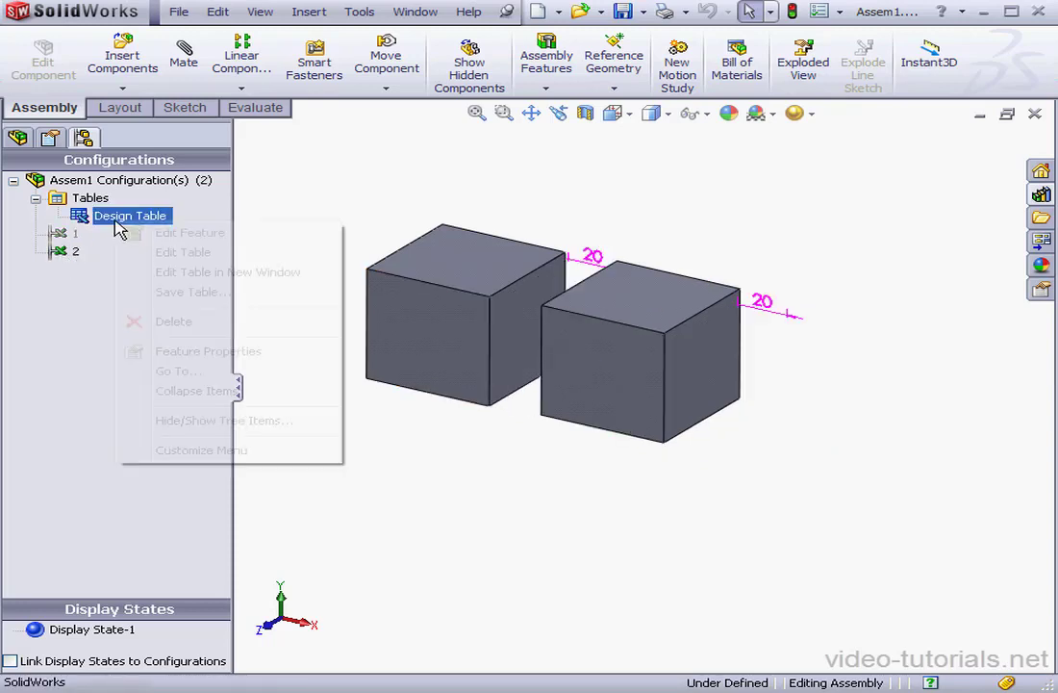
click(227, 253)
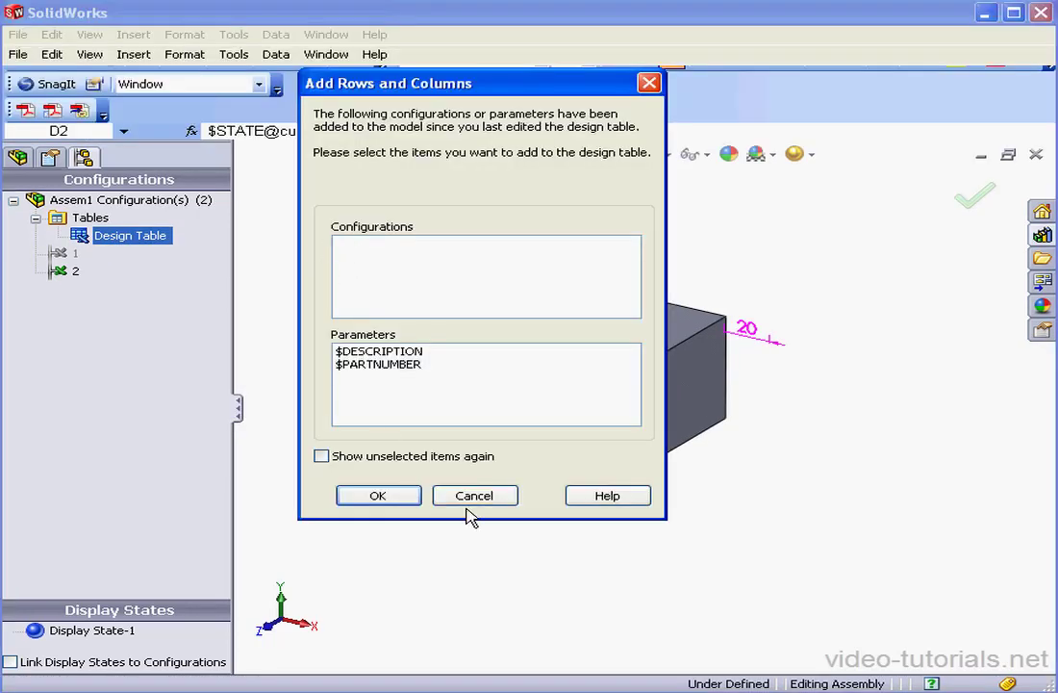
Step: Change the D2 header from $STATE@cube<3> to $configuration@cube<2,3>
click(474, 495)
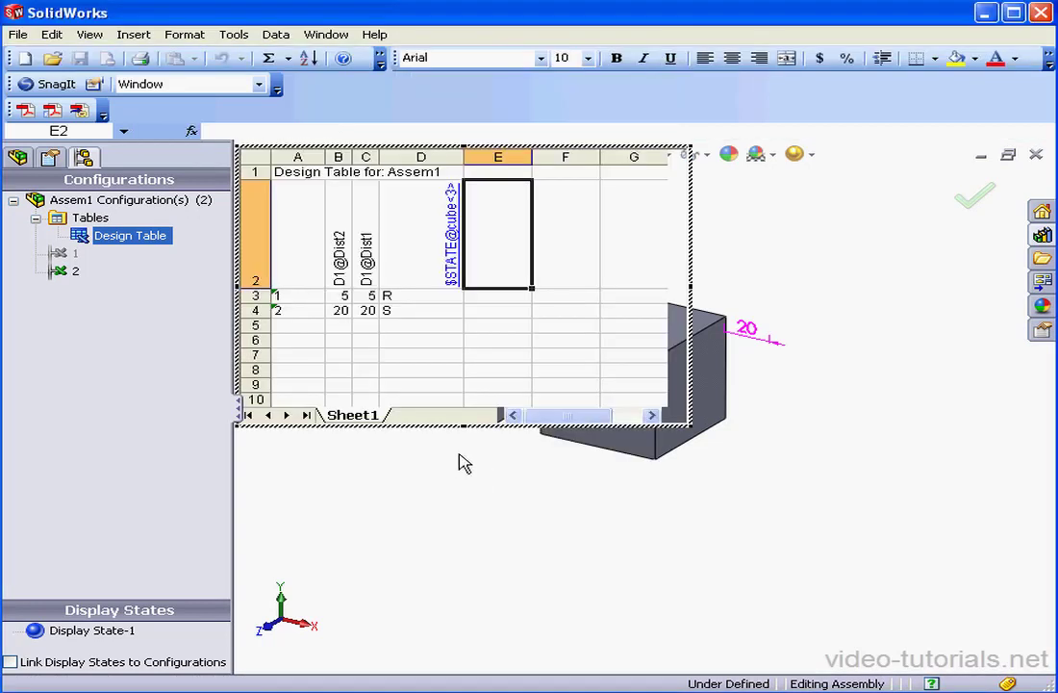
click(420, 252)
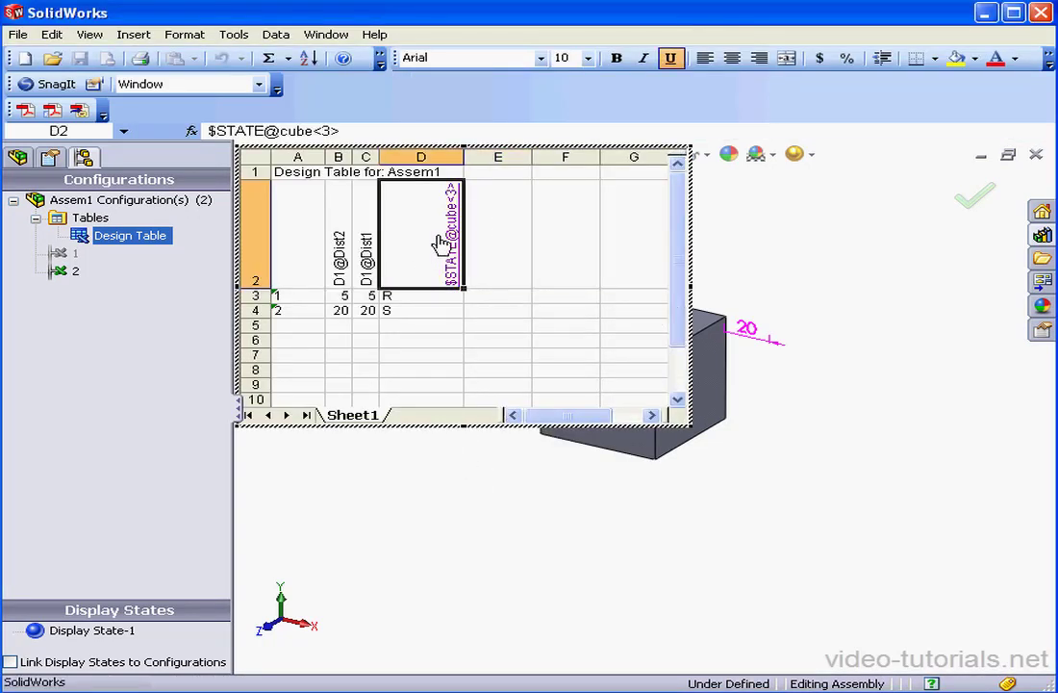
drag(263, 130, 221, 134)
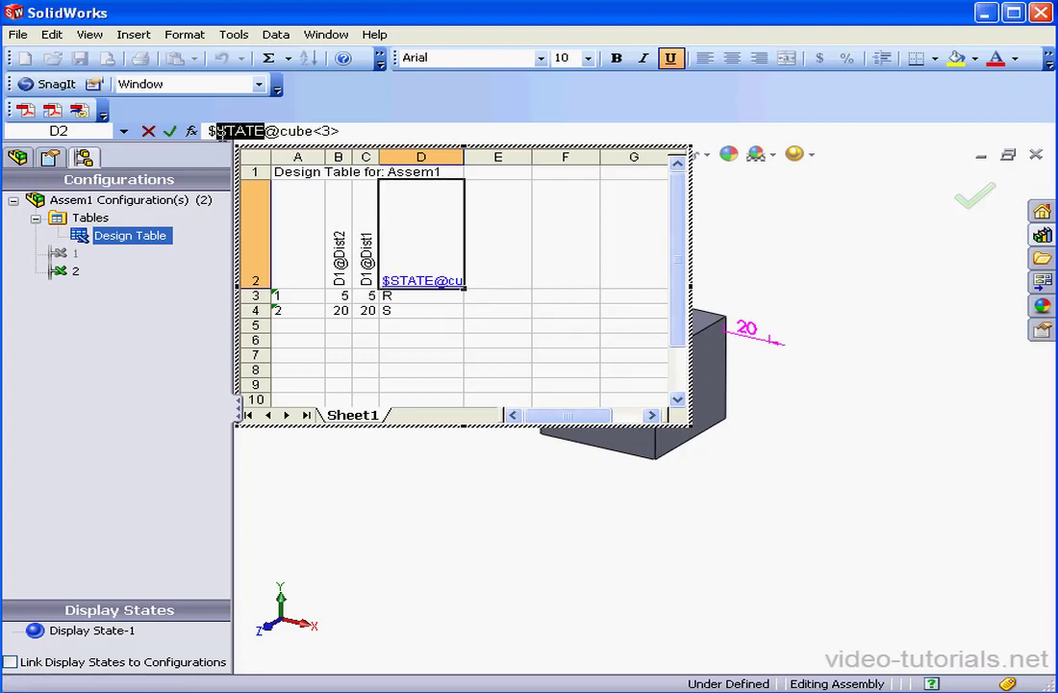
text(configu)
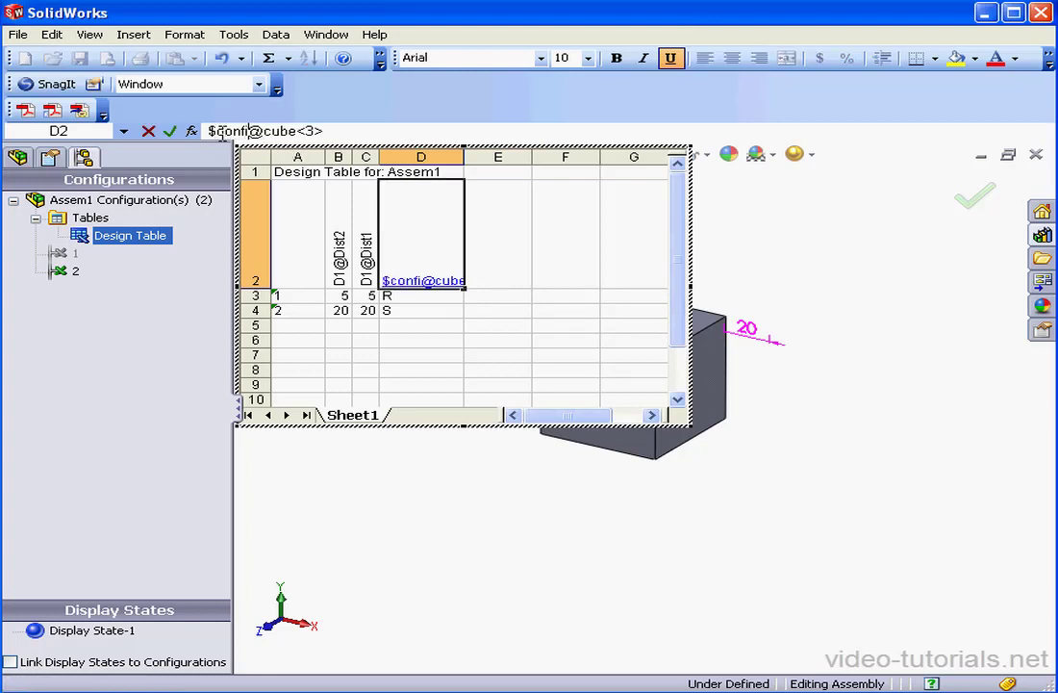
text(ratin)
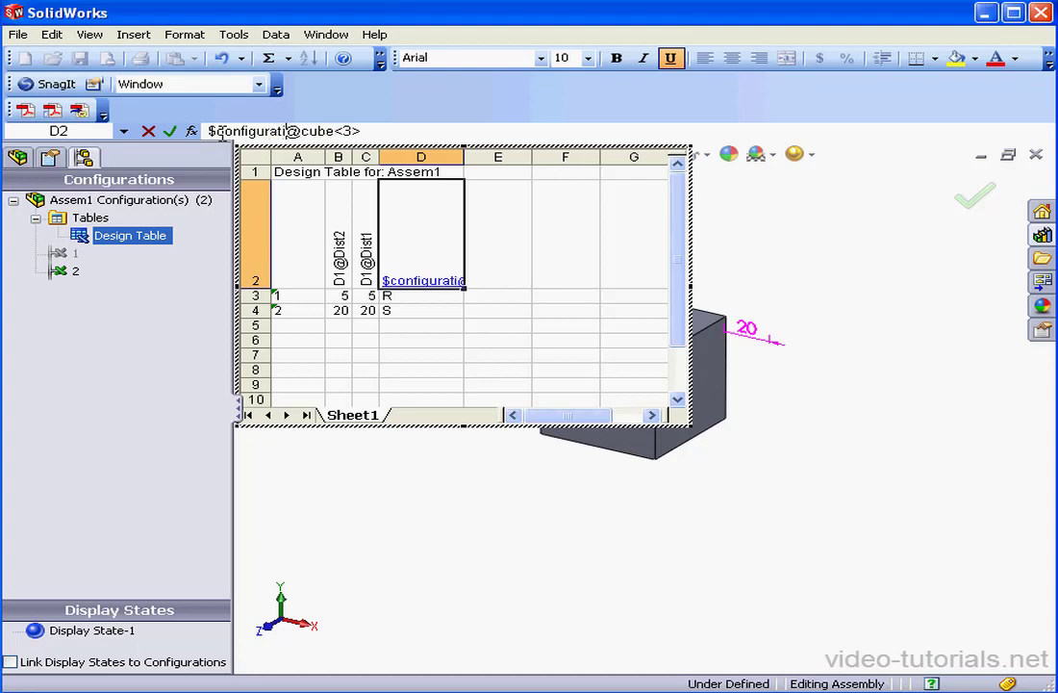
key(BackSpace)
text(on@cube<)
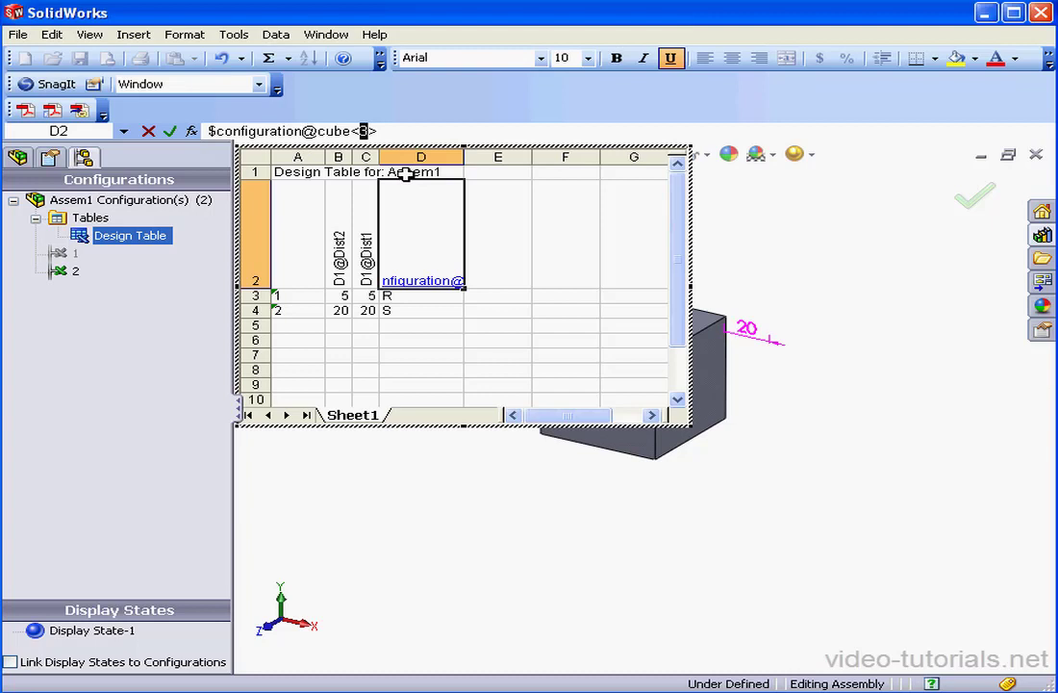
text(2)
text(,3)
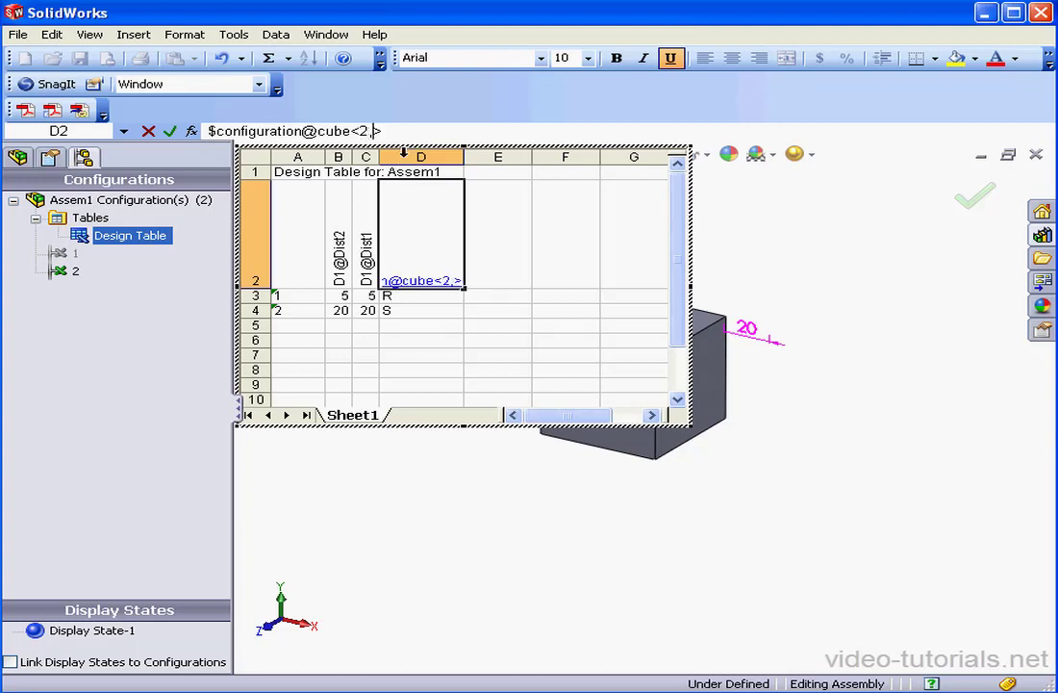
text(>)
key(Return)
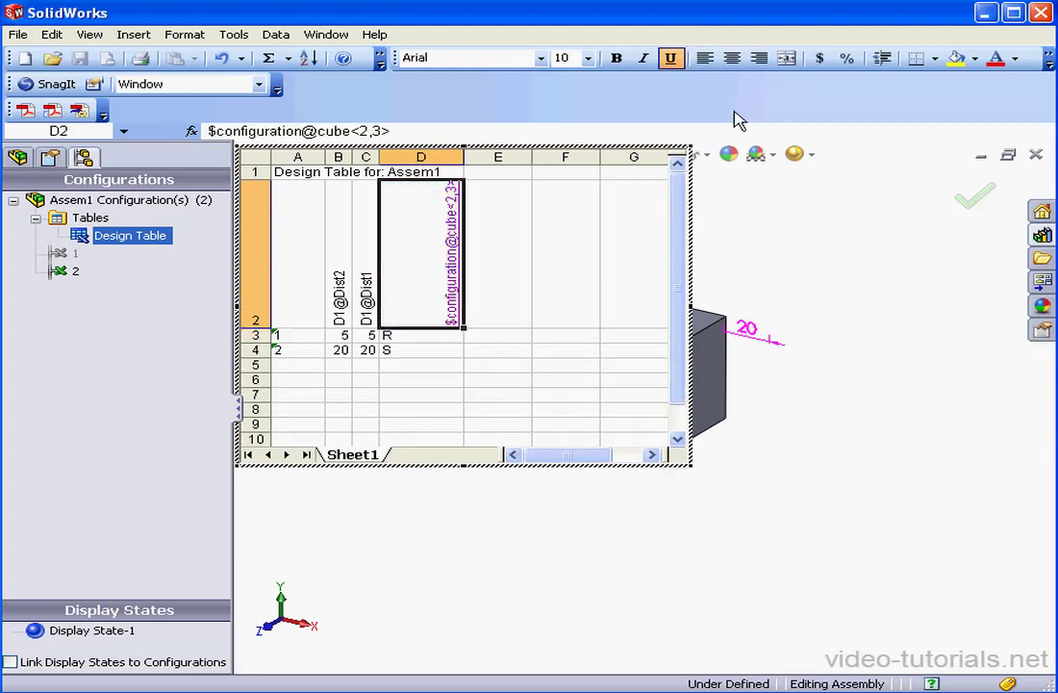
Step: Enter A, B, C in D3:D5 and copy row 4 down as configuration 3 at 20/20
double_click(421, 334)
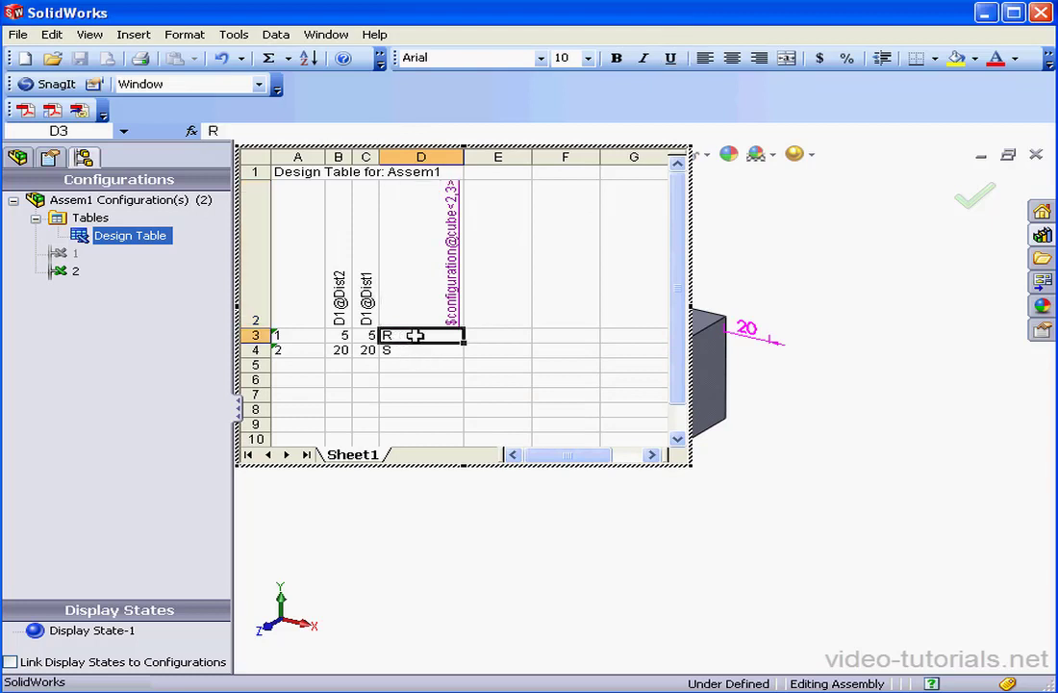
drag(407, 334, 370, 349)
text(A)
key(Return)
double_click(420, 349)
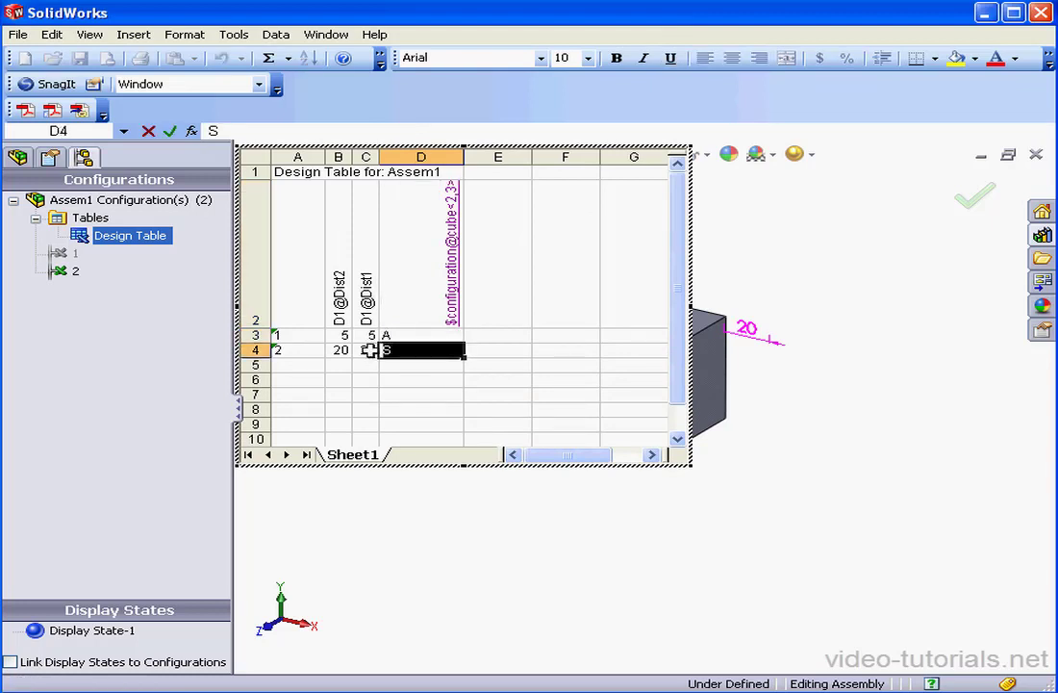
text(B)
key(Return)
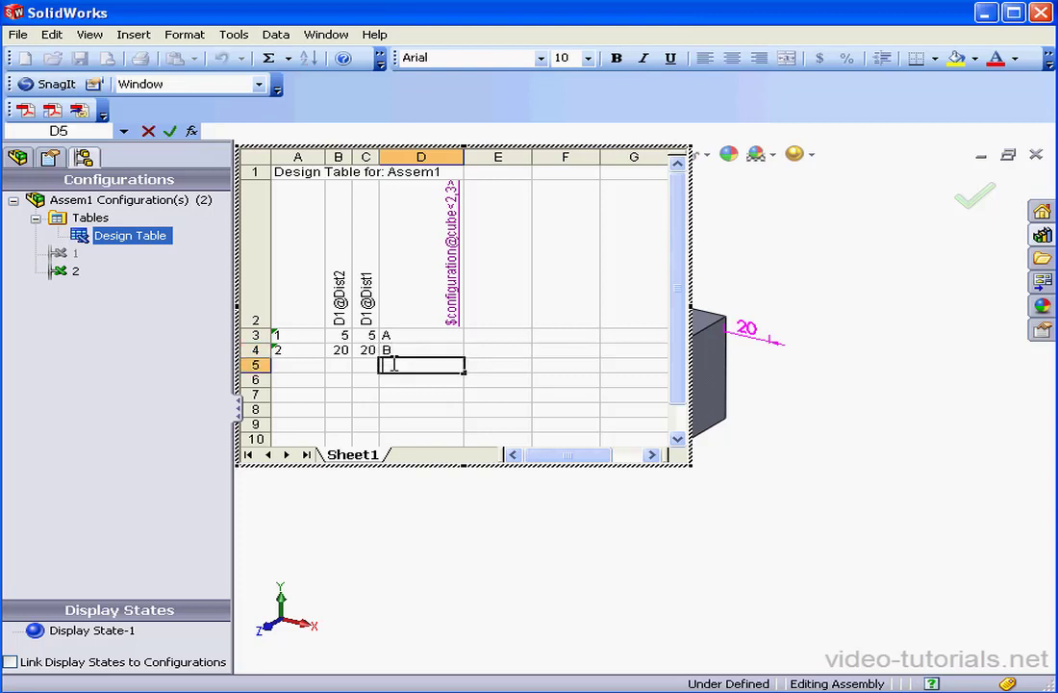
text(C)
drag(366, 351, 291, 351)
drag(375, 356, 377, 369)
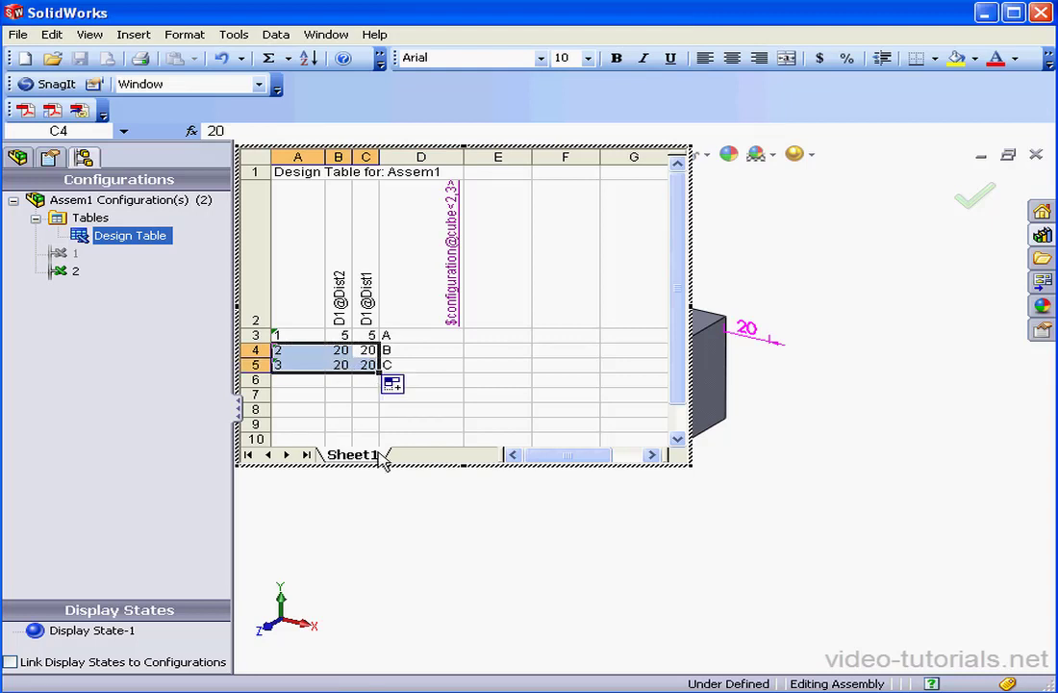
Step: Rebuild from the design table to generate configuration 3 and make it active
click(813, 489)
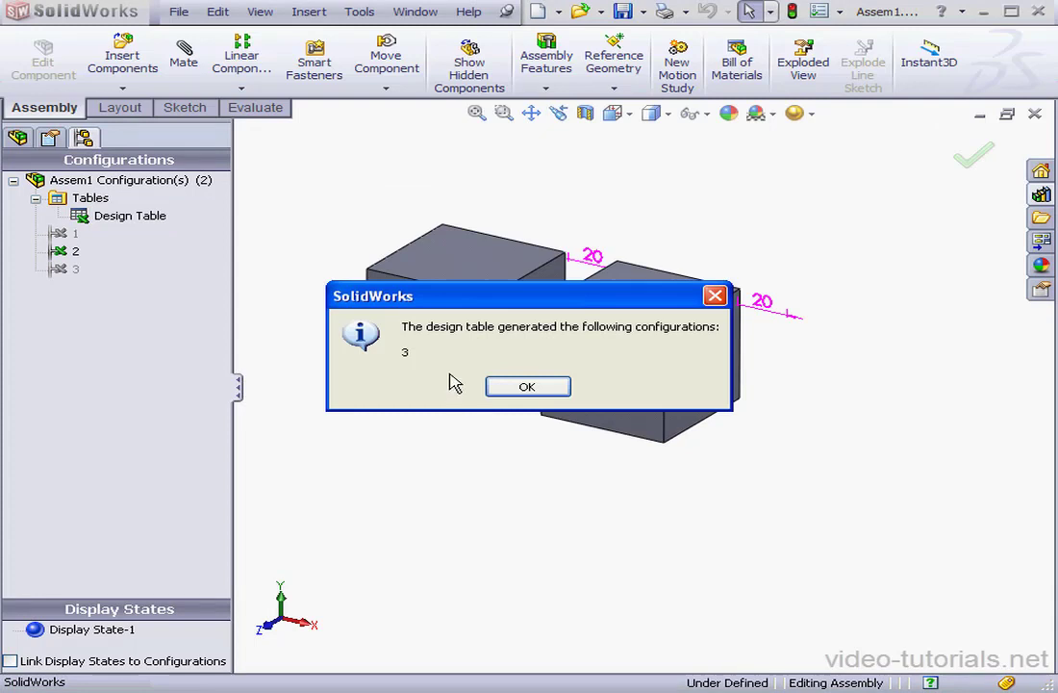
click(547, 391)
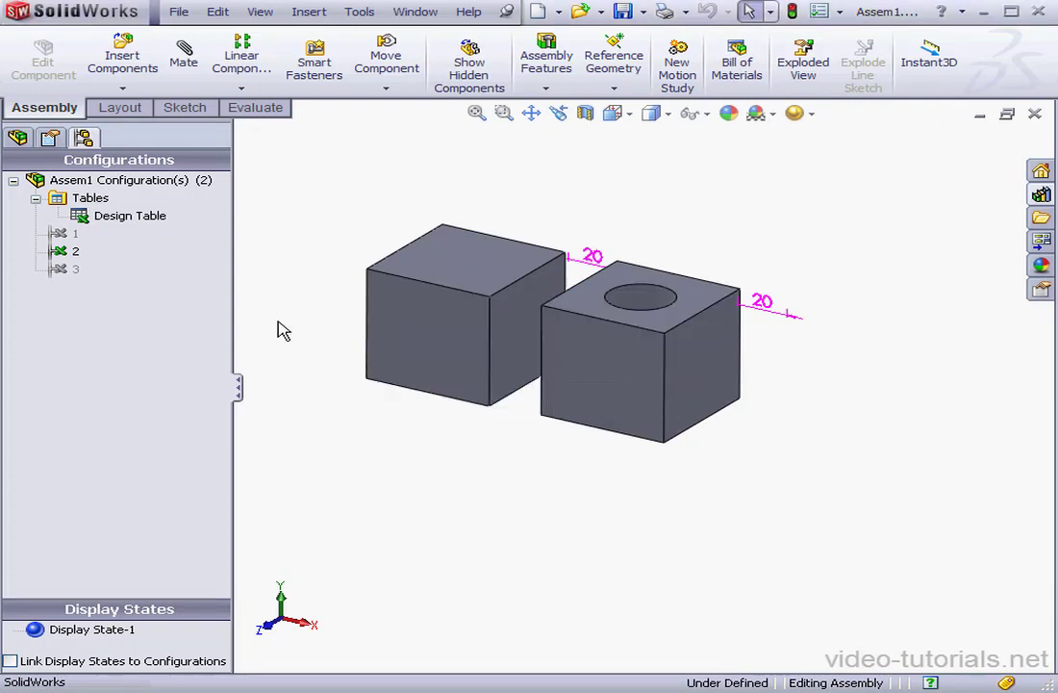
double_click(64, 269)
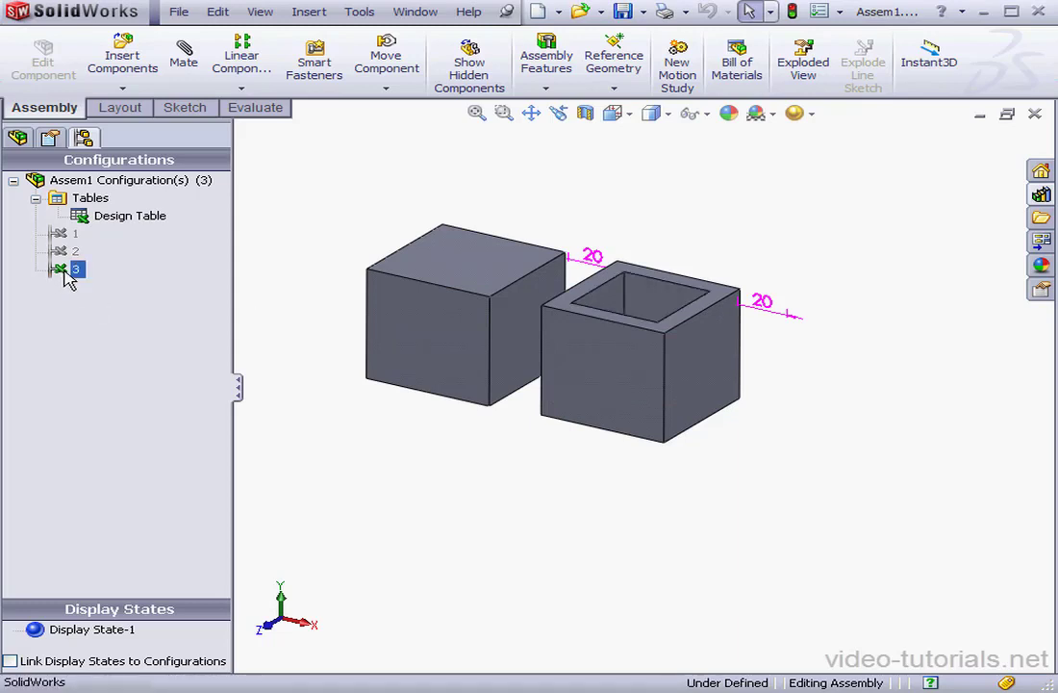
Step: Compare configurations 2, 1 and 3: round hole, three plain cubes, square pocket
double_click(73, 251)
click(71, 235)
double_click(70, 236)
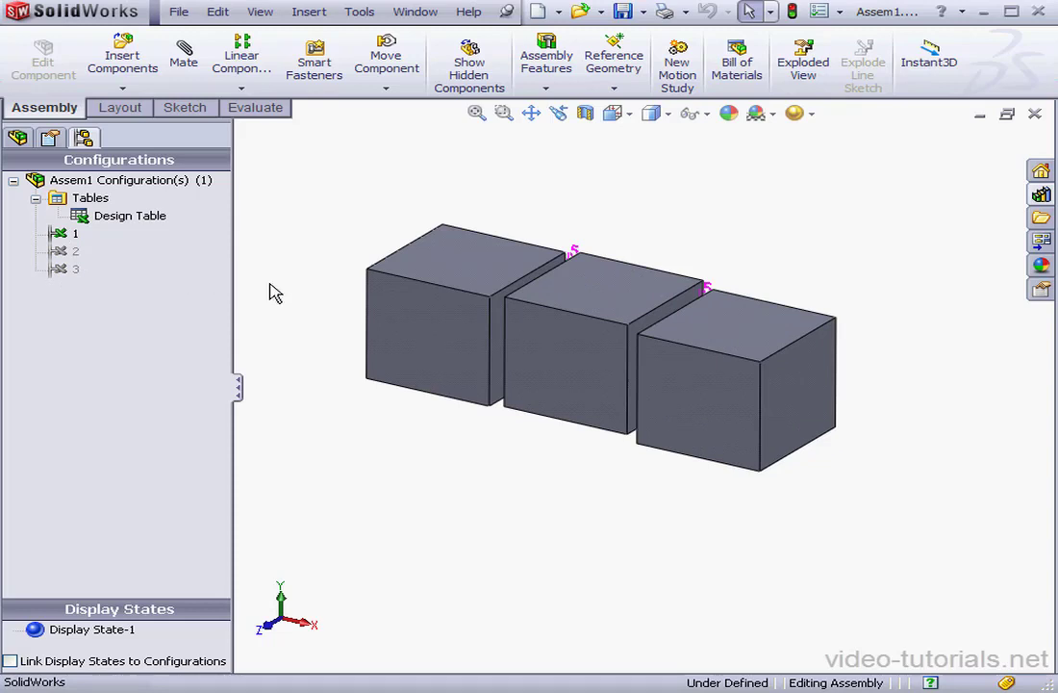
double_click(75, 251)
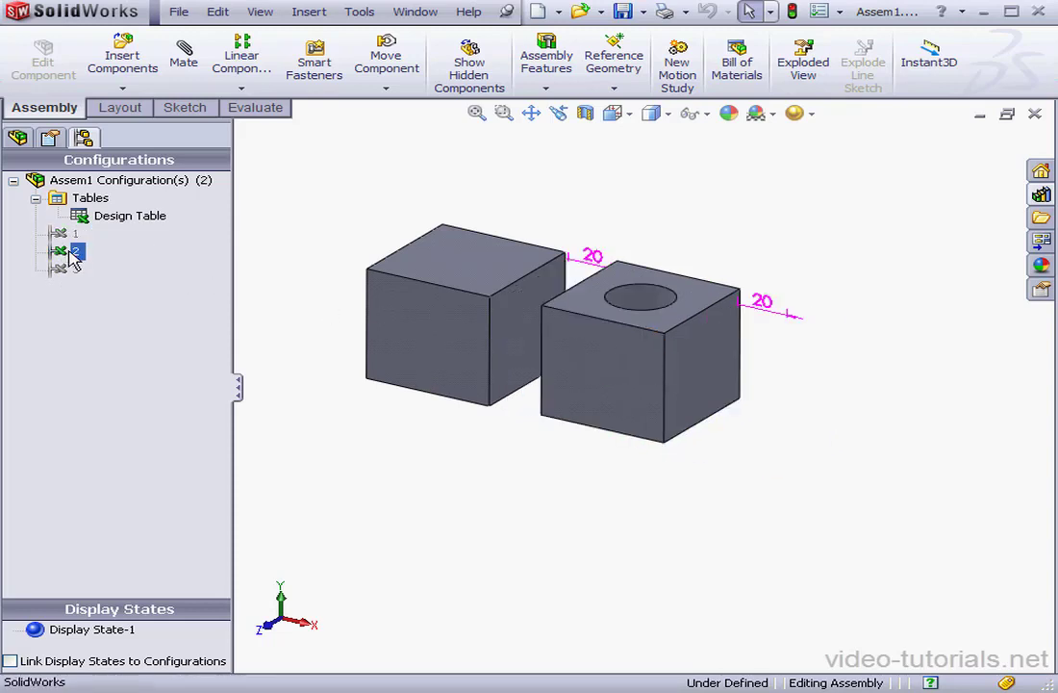
double_click(72, 268)
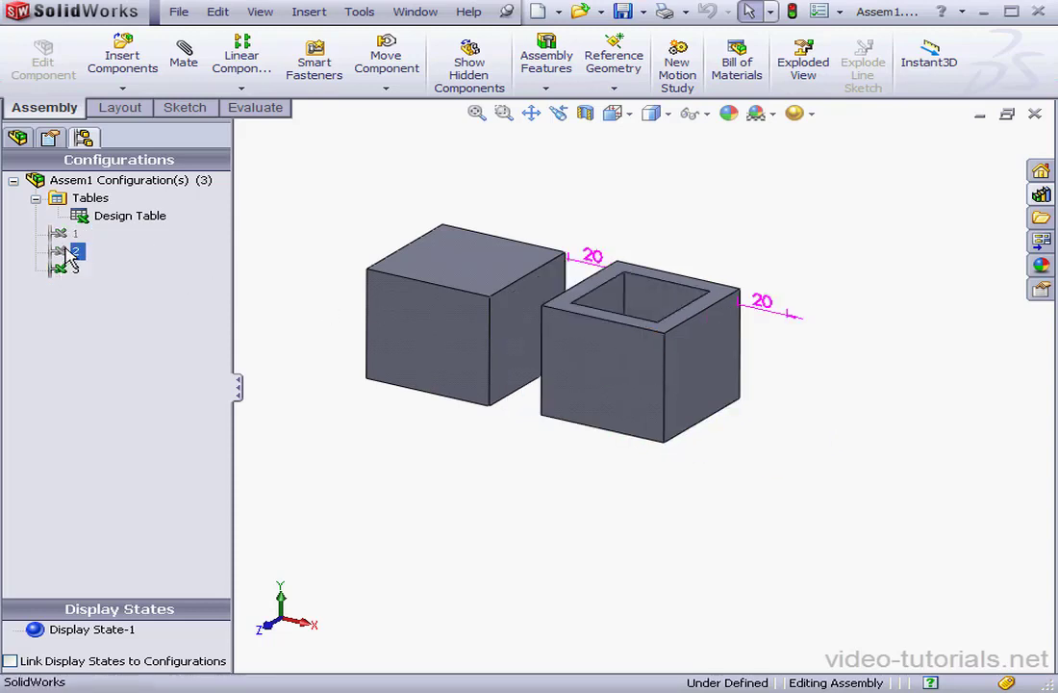
click(17, 139)
Step: Unsuppress cube<3> in configuration 3
right_click(96, 339)
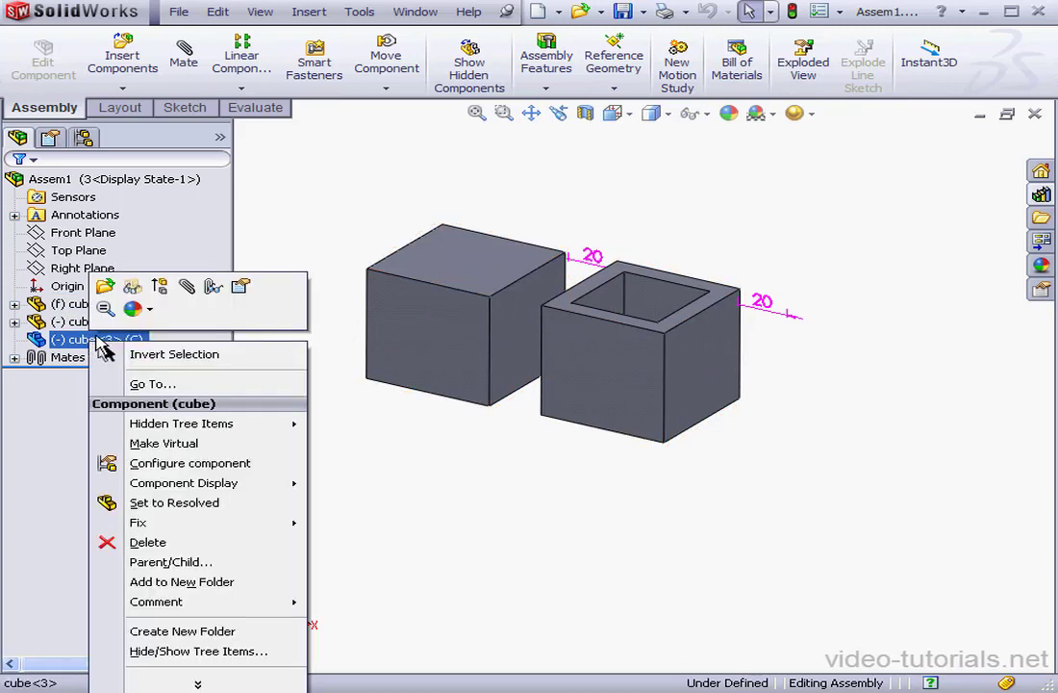
click(156, 289)
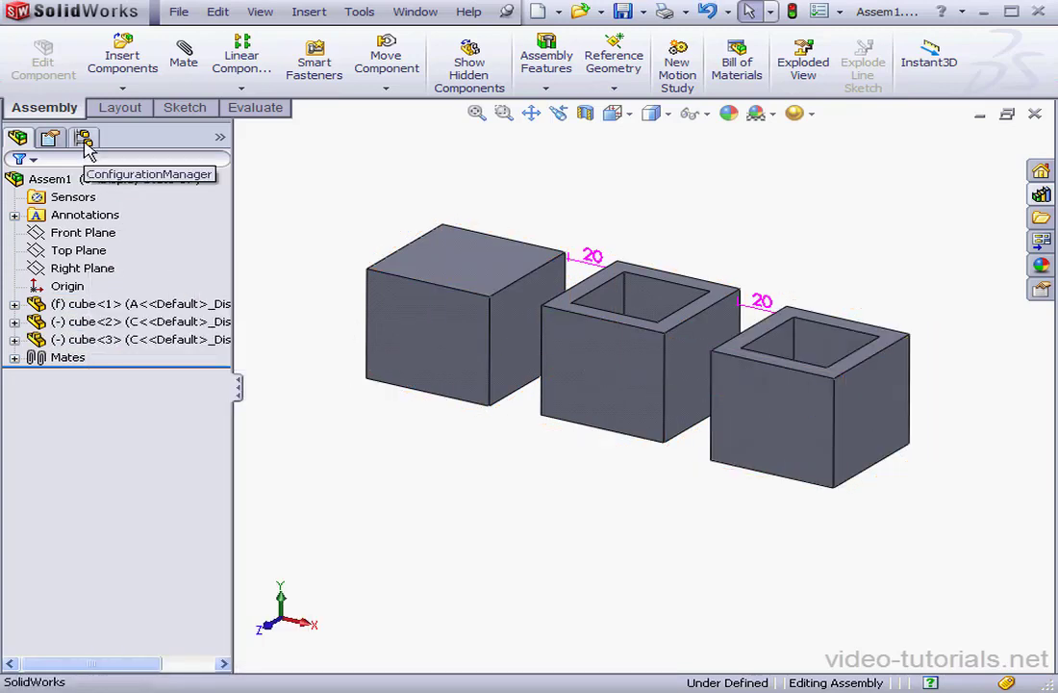
click(83, 140)
Step: Activate configuration 2 and unsuppress cube<3> there as well
double_click(75, 250)
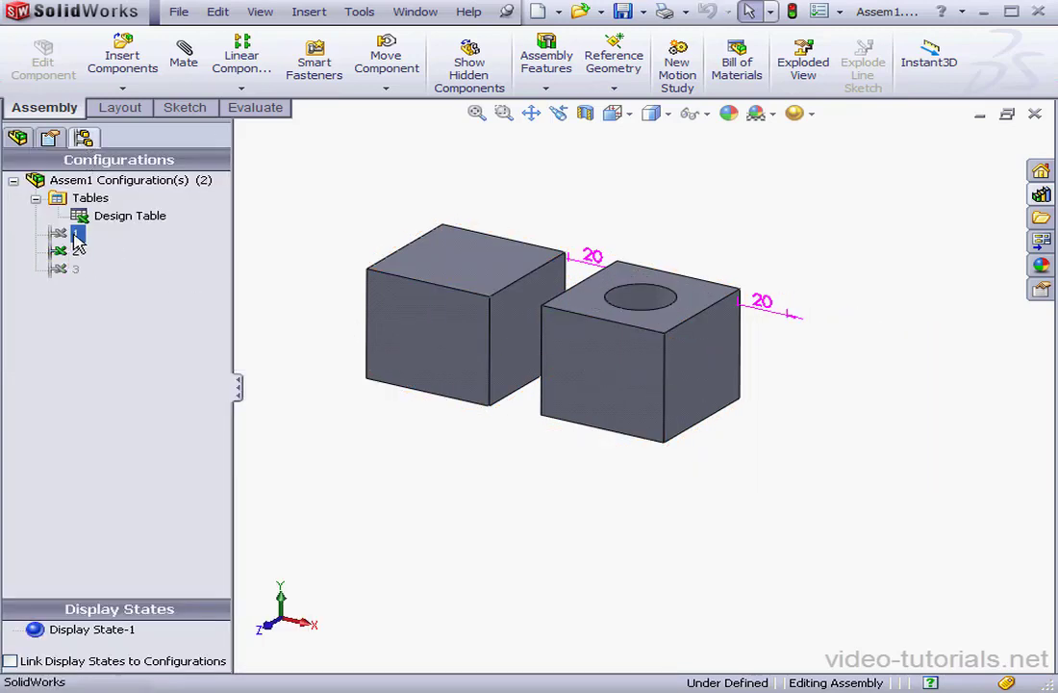
click(16, 140)
click(100, 340)
right_click(100, 340)
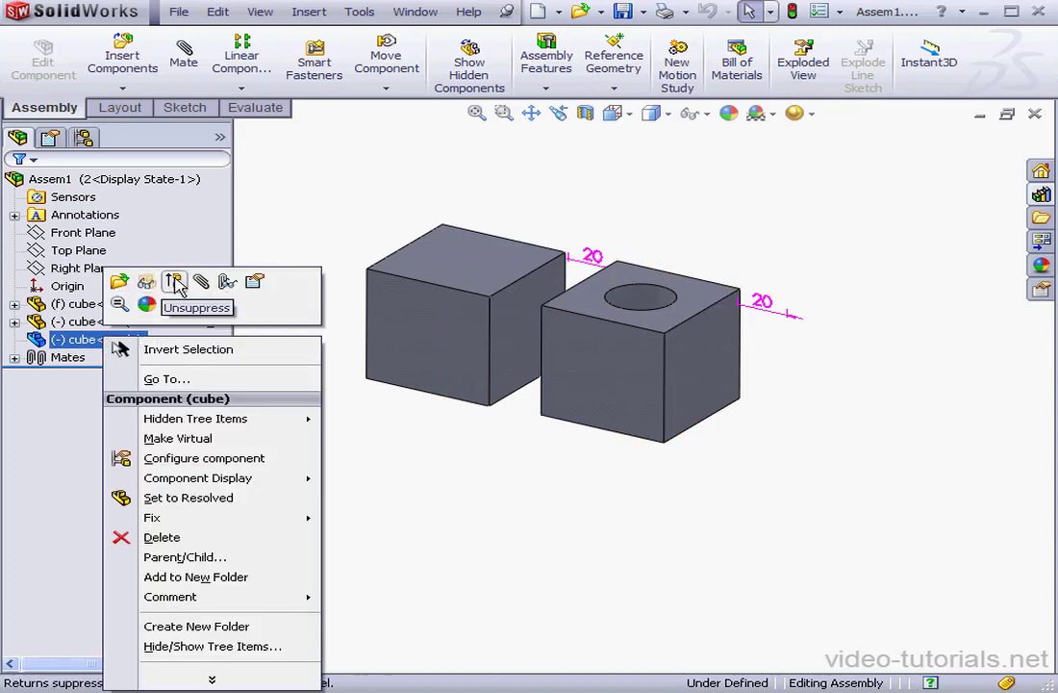
click(173, 282)
click(83, 138)
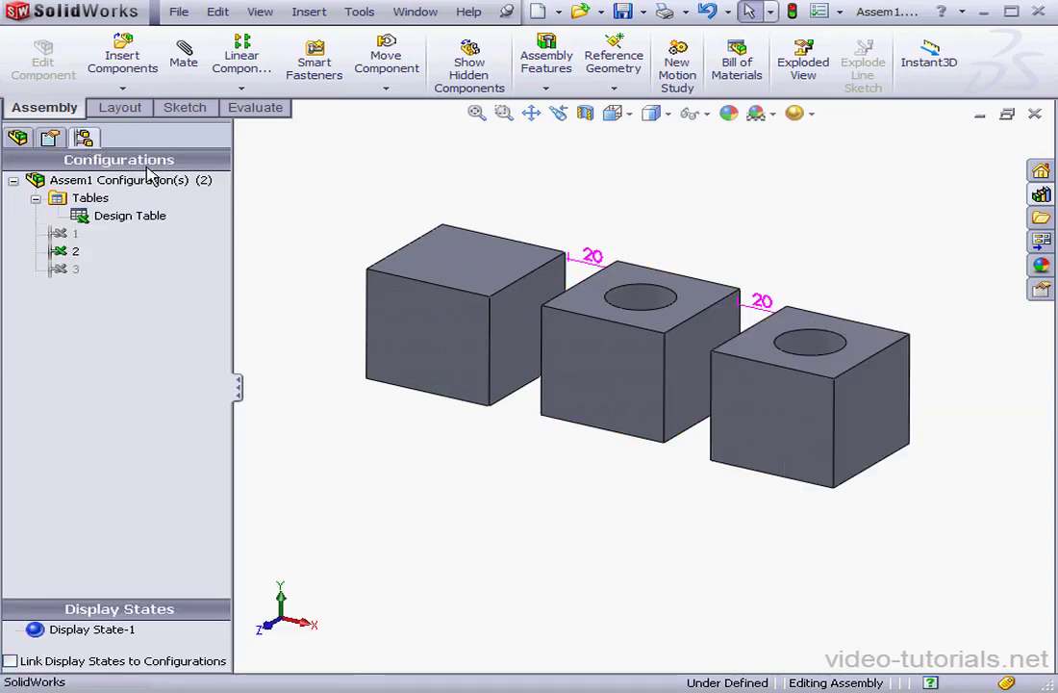